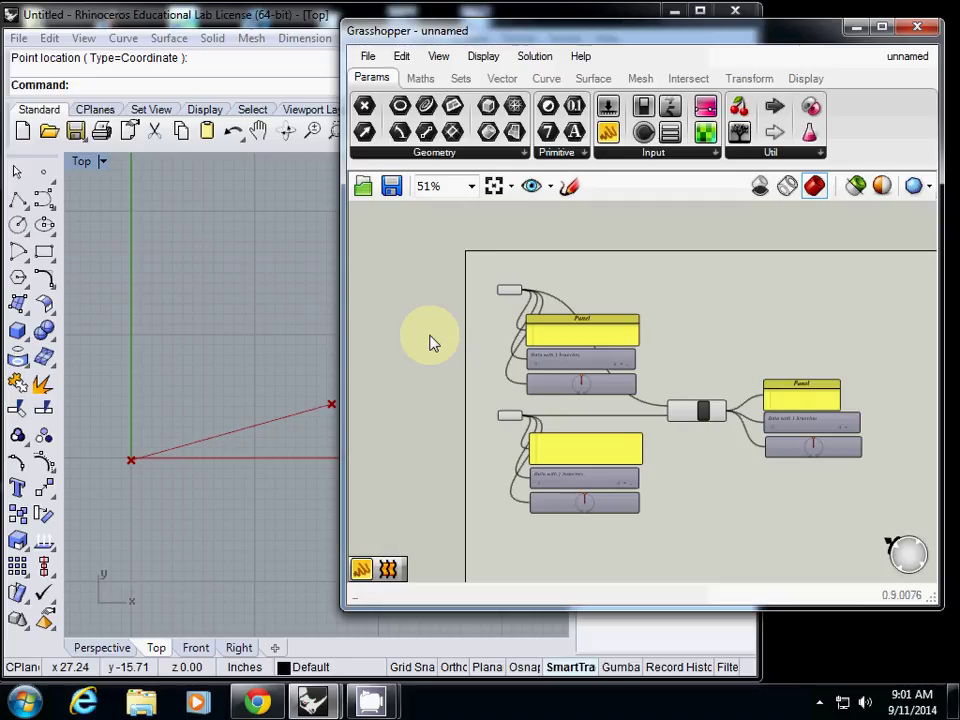
Duplicate the two point parameters together with their attached panels and viewers, placing the copy directly below the originals
left_click_drag(453, 267, 649, 552)
right_click_drag(692, 484, 666, 441)
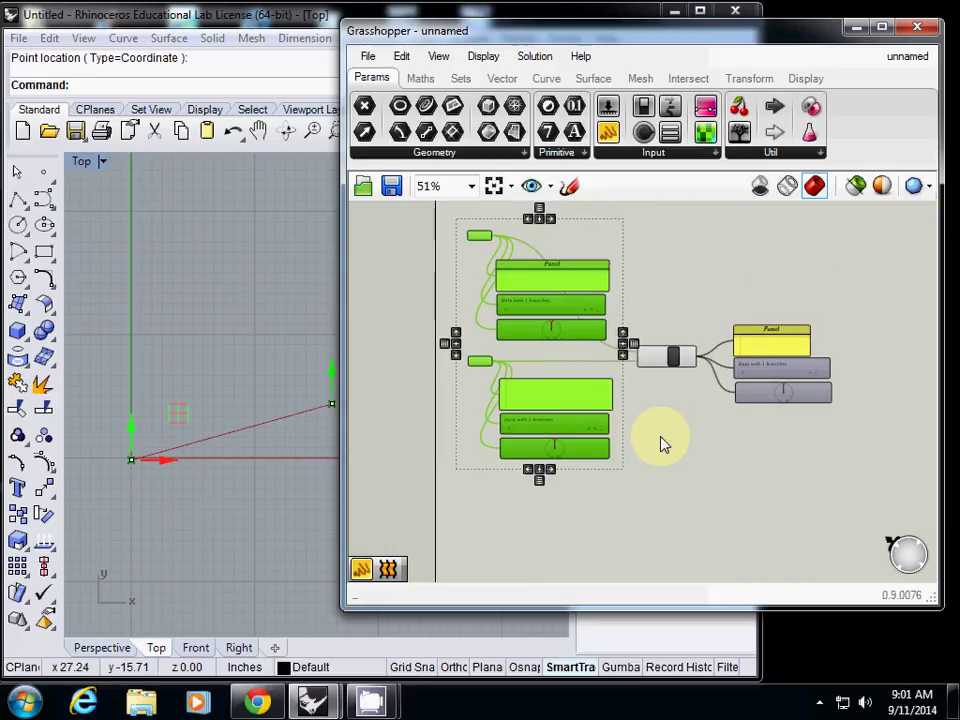
scroll(660, 444, "down", 5)
right_click_drag(676, 456, 587, 383)
left_click_drag(523, 299, 523, 420, "alt")
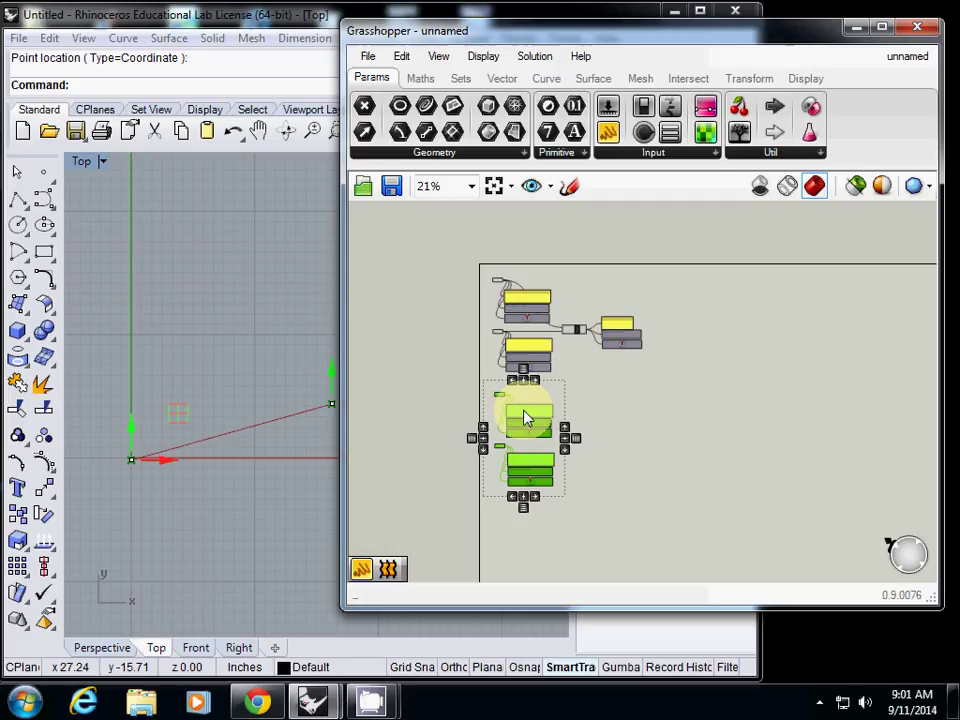
left_click(438, 351)
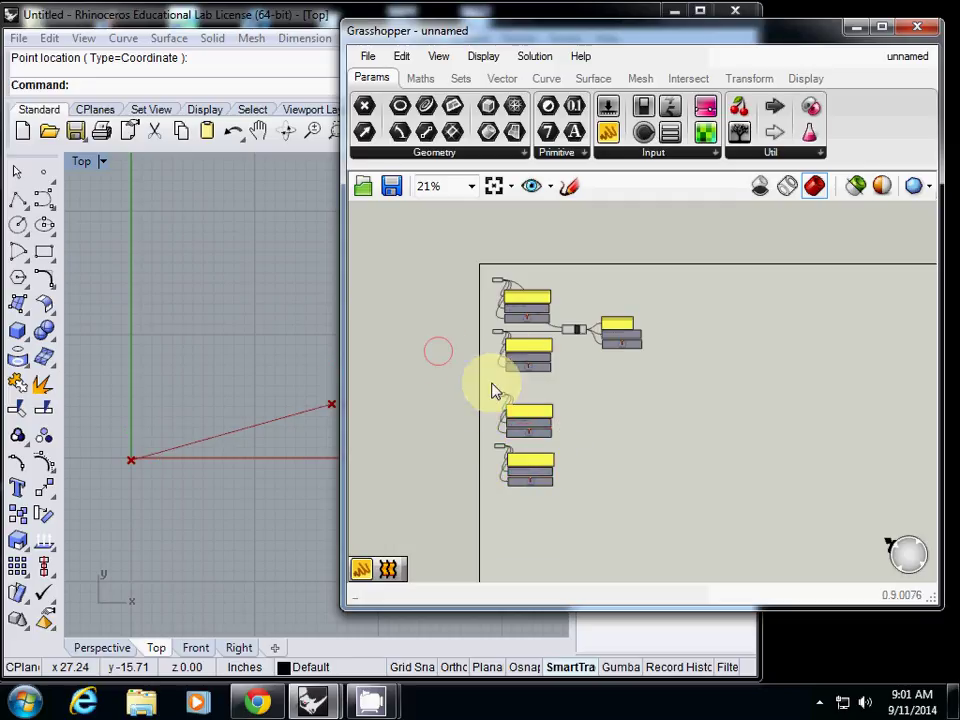
Rename the point parameter that feeds the line's start point as p0
scroll(499, 296, "up", 7)
left_click(503, 250)
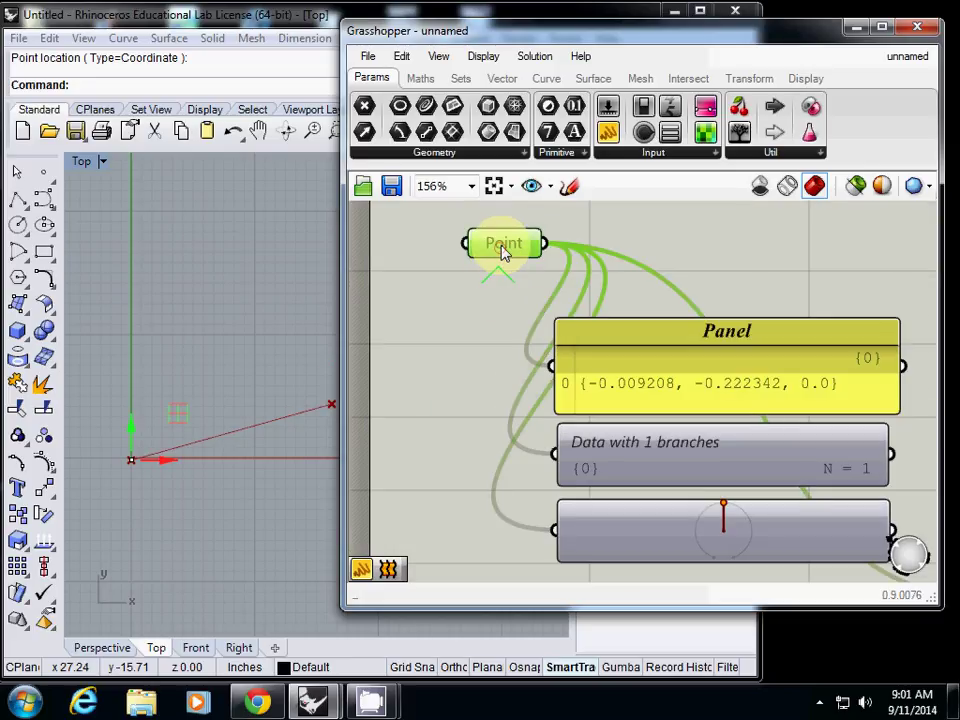
right_click(505, 243)
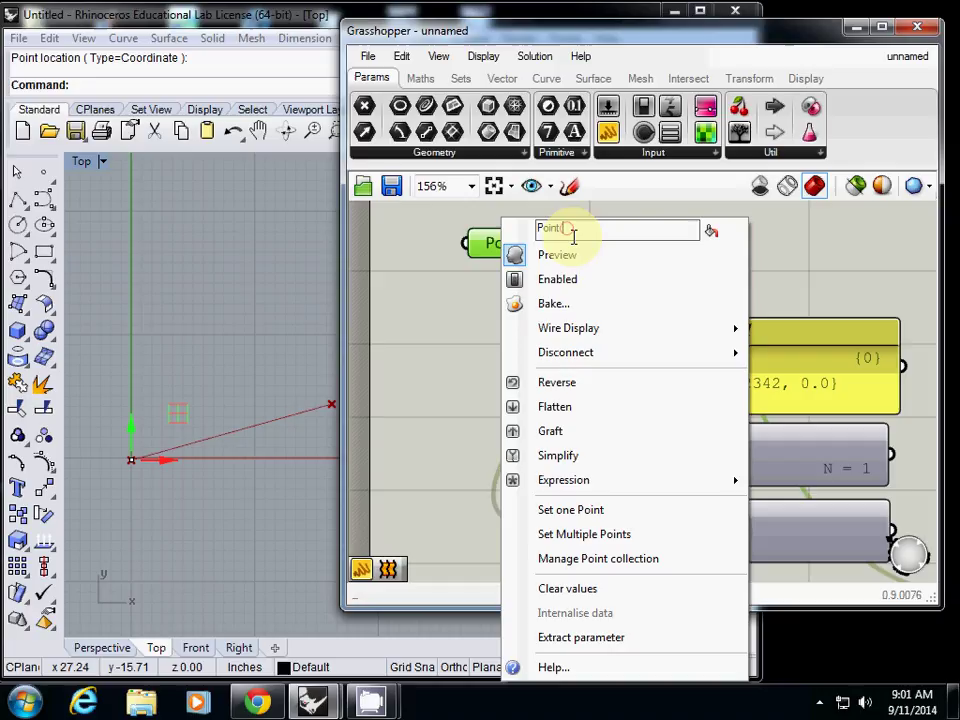
double_click(570, 236)
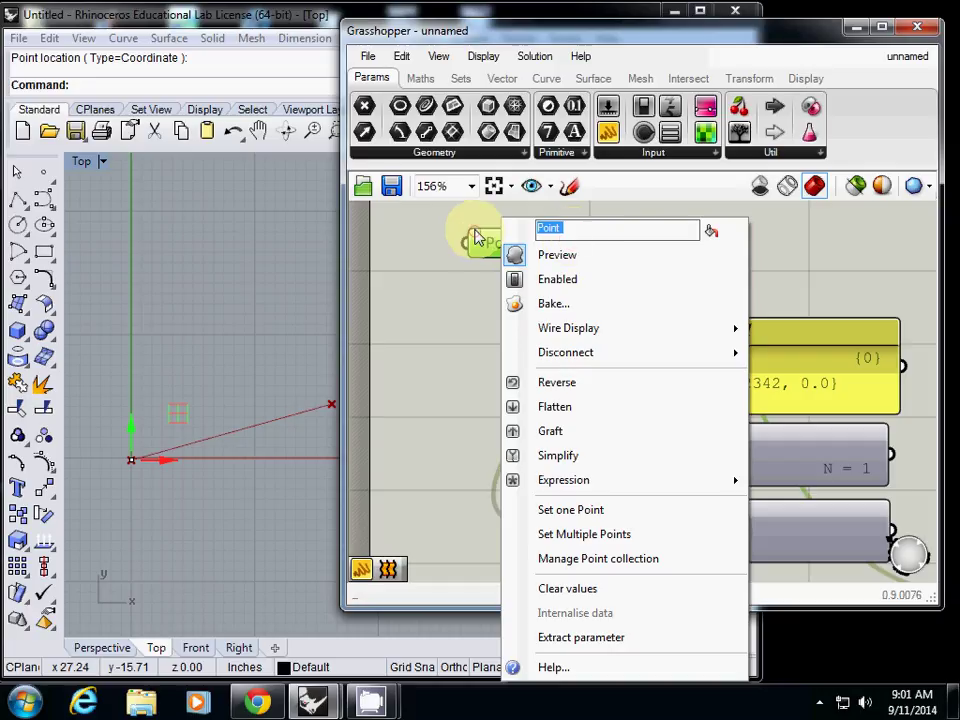
type("p0")
left_click(424, 328)
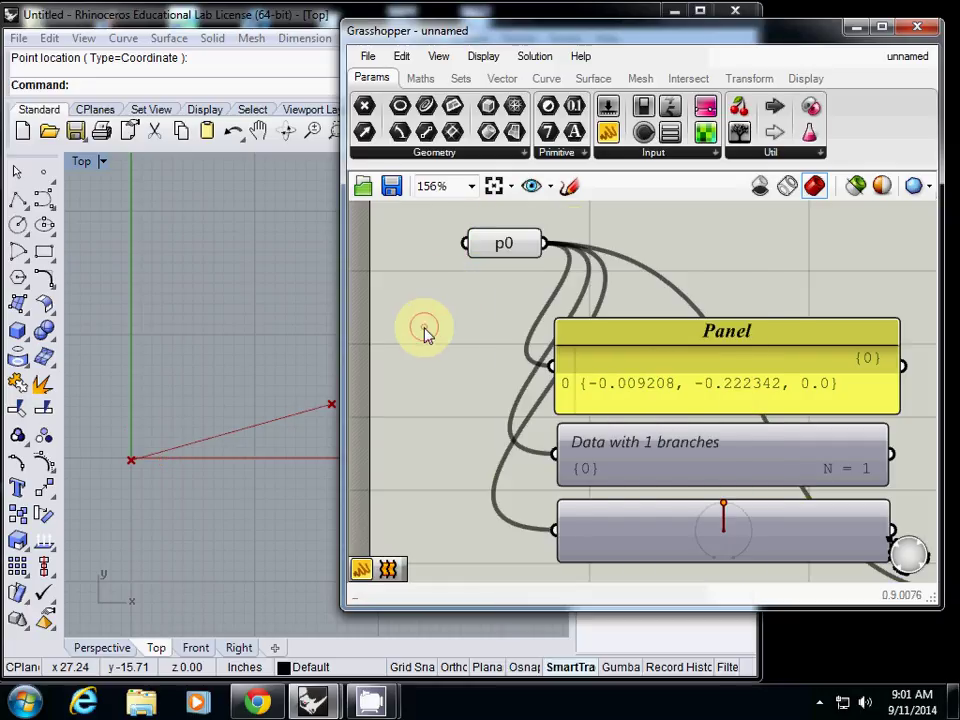
Rename the point parameter that feeds the line's end point as p 1
scroll(482, 392, "down", 2)
right_click_drag(477, 387, 490, 310)
left_click(509, 496)
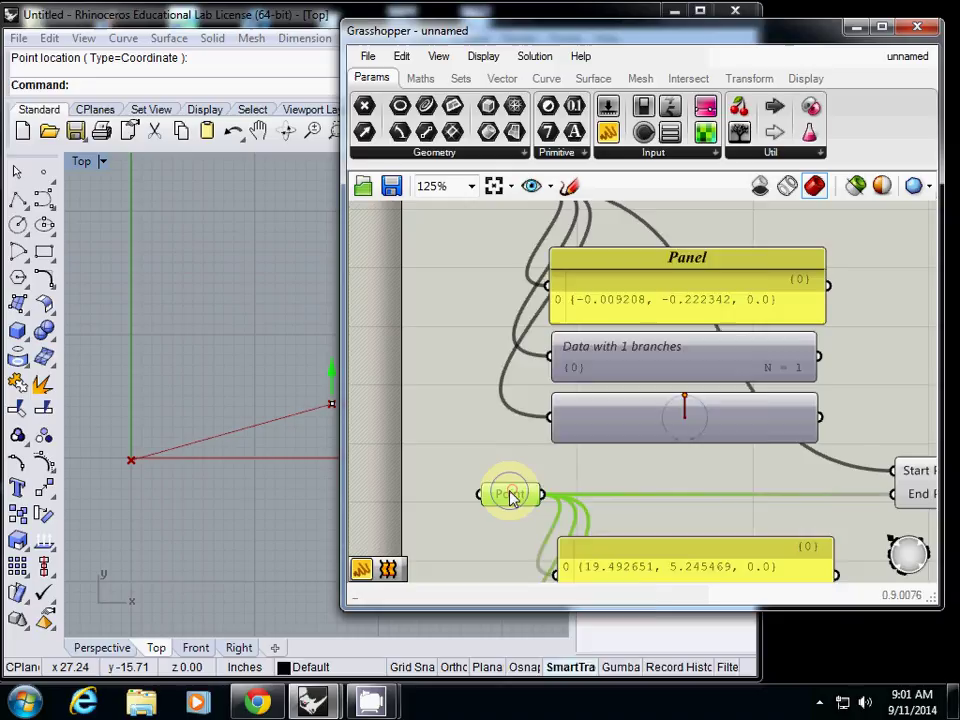
right_click(510, 497)
double_click(586, 231)
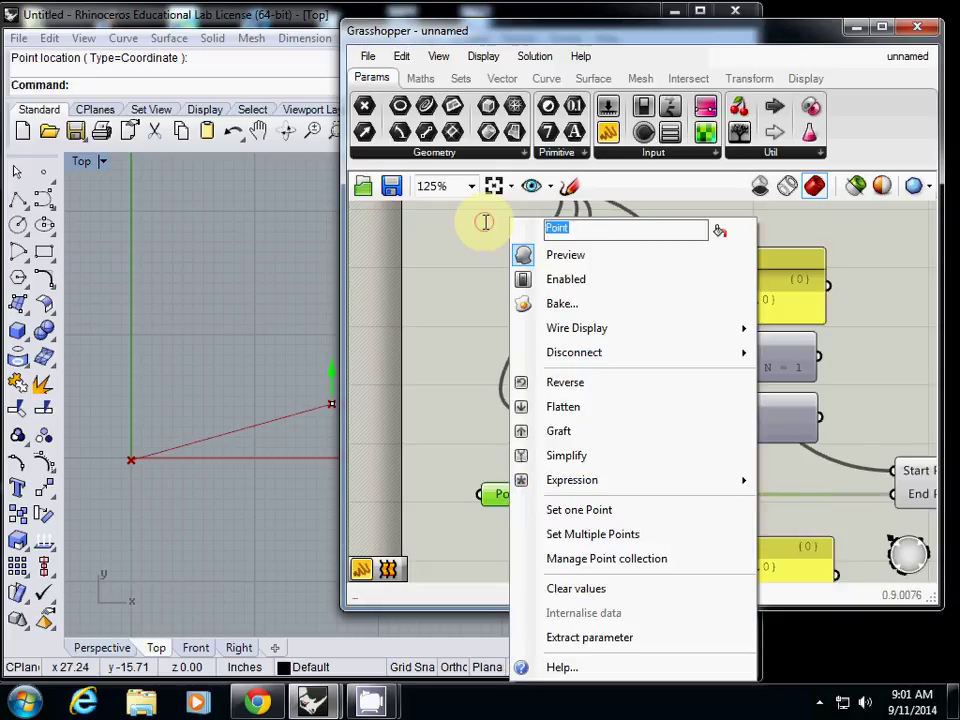
type("p 1")
key("Return")
Rename the upper point parameter of the duplicated group as p2
scroll(540, 446, "down", 2)
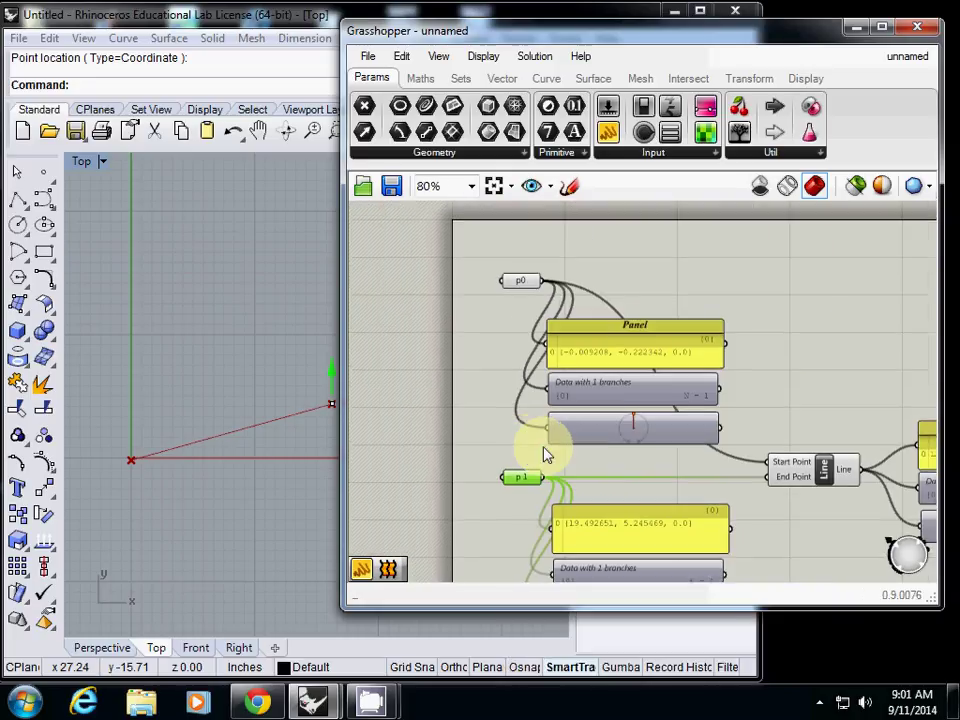
right_click_drag(532, 446, 506, 349)
left_click(530, 515)
right_click(532, 520)
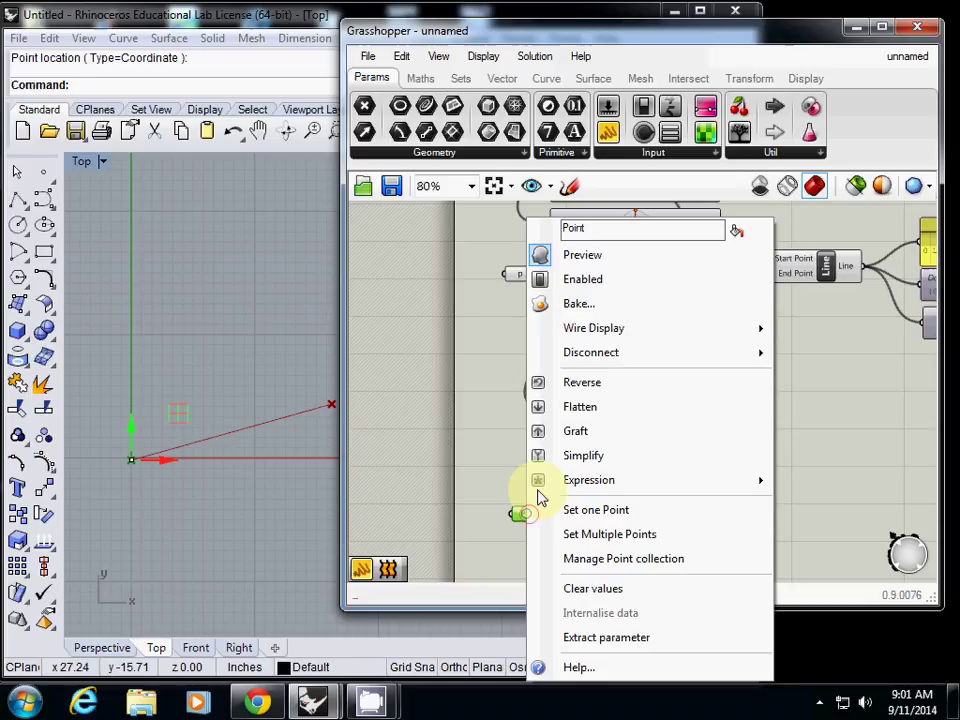
left_click_drag(610, 231, 510, 208)
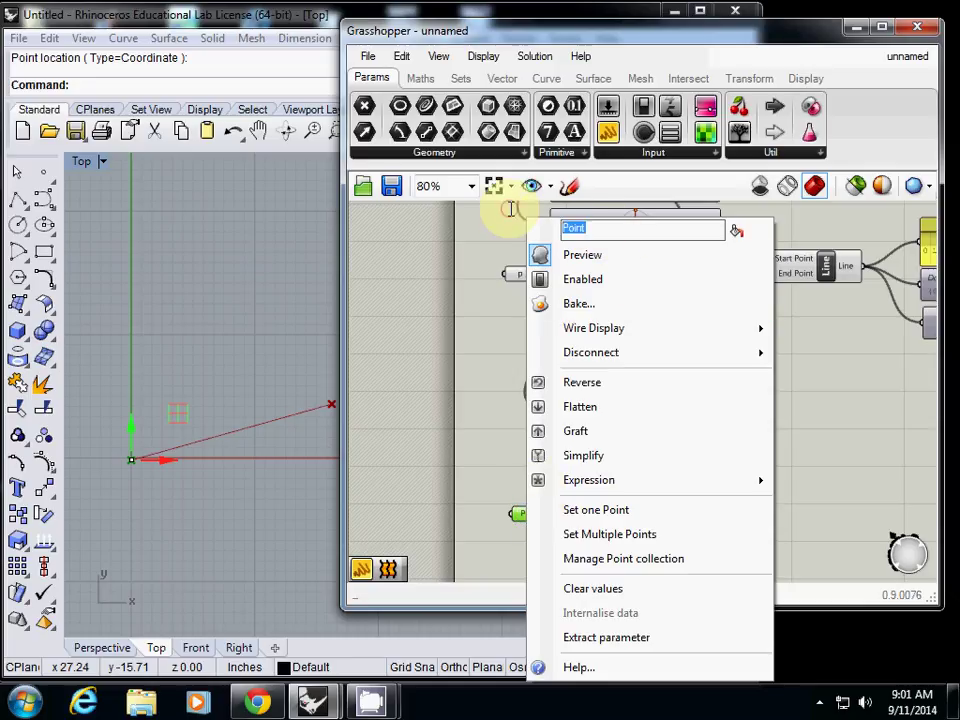
type("p2")
key("Return")
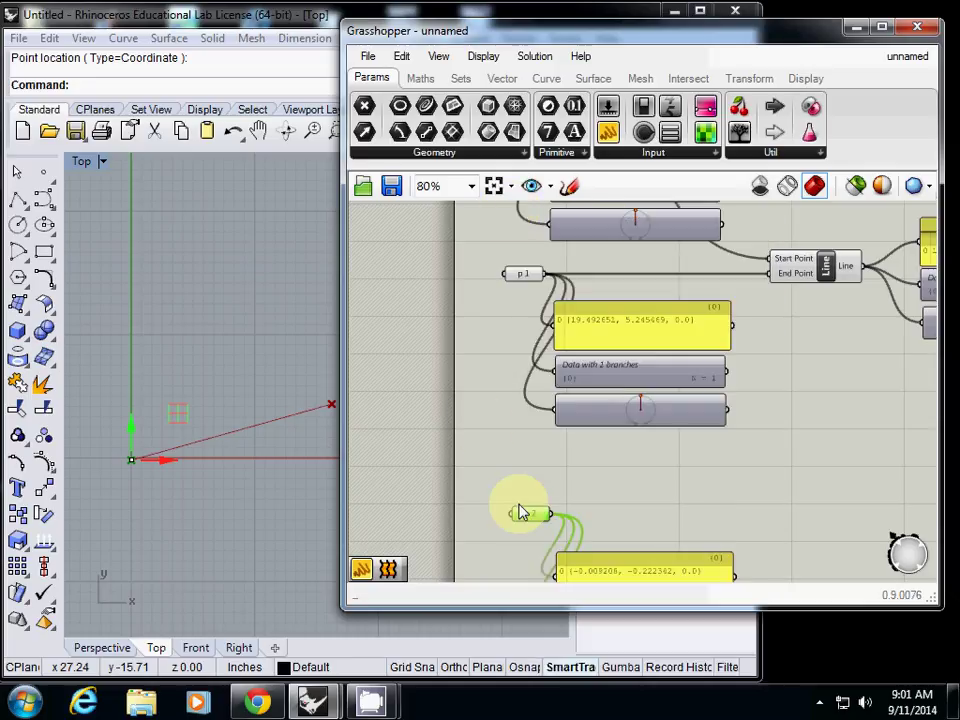
Rename the lower point parameter of the duplicated group as p 3
right_click_drag(492, 464, 485, 375)
right_click_drag(486, 476, 481, 358)
right_click_drag(465, 441, 462, 342)
left_click(495, 390)
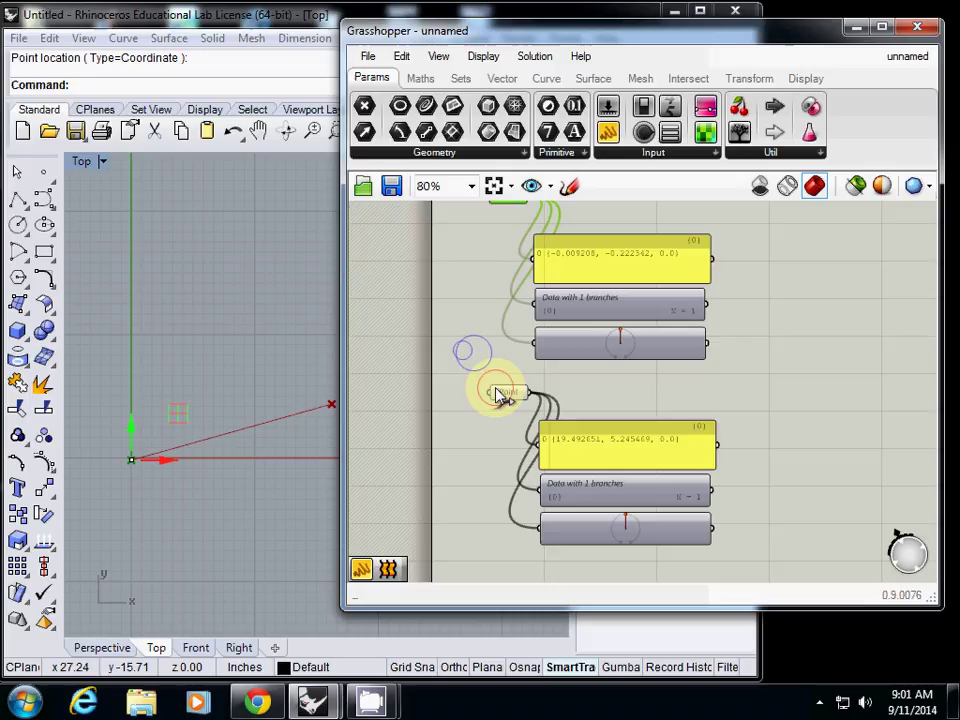
right_click(505, 400)
left_click_drag(583, 231, 505, 228)
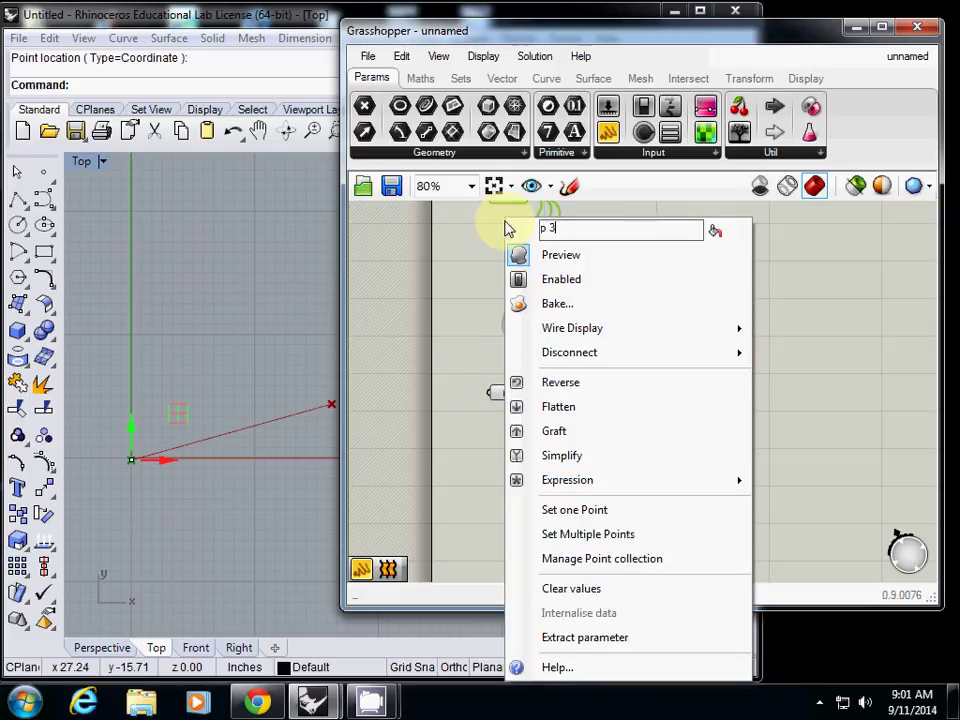
type("p3")
key("Return")
Add a new Point parameter to the empty canvas area above the Line component
scroll(478, 336, "down", 3)
right_click_drag(480, 336, 530, 451)
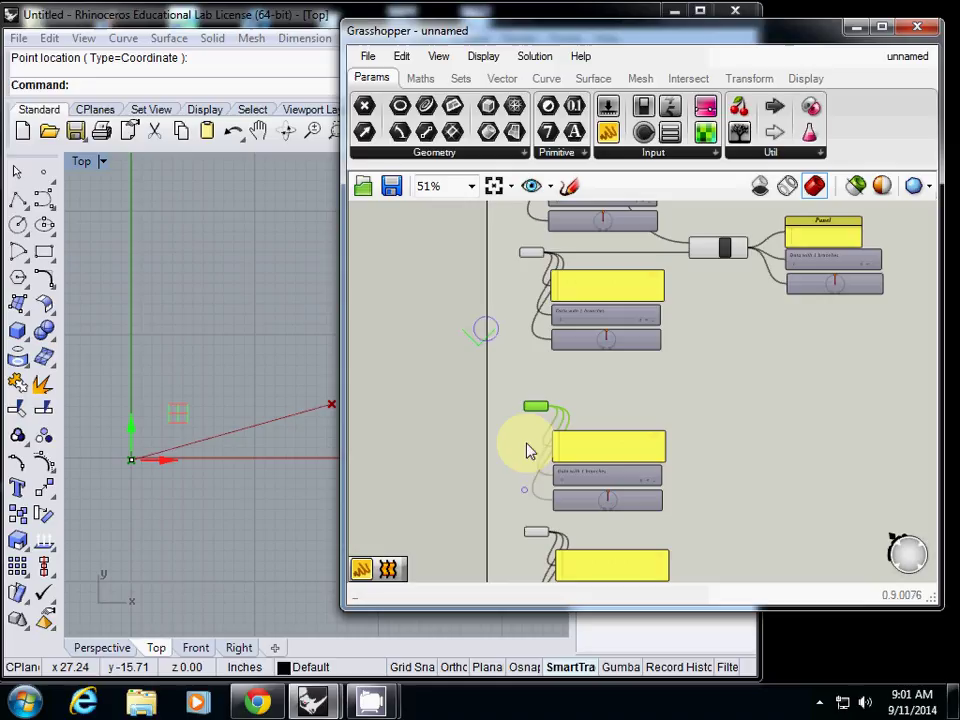
scroll(538, 400, "down", 2)
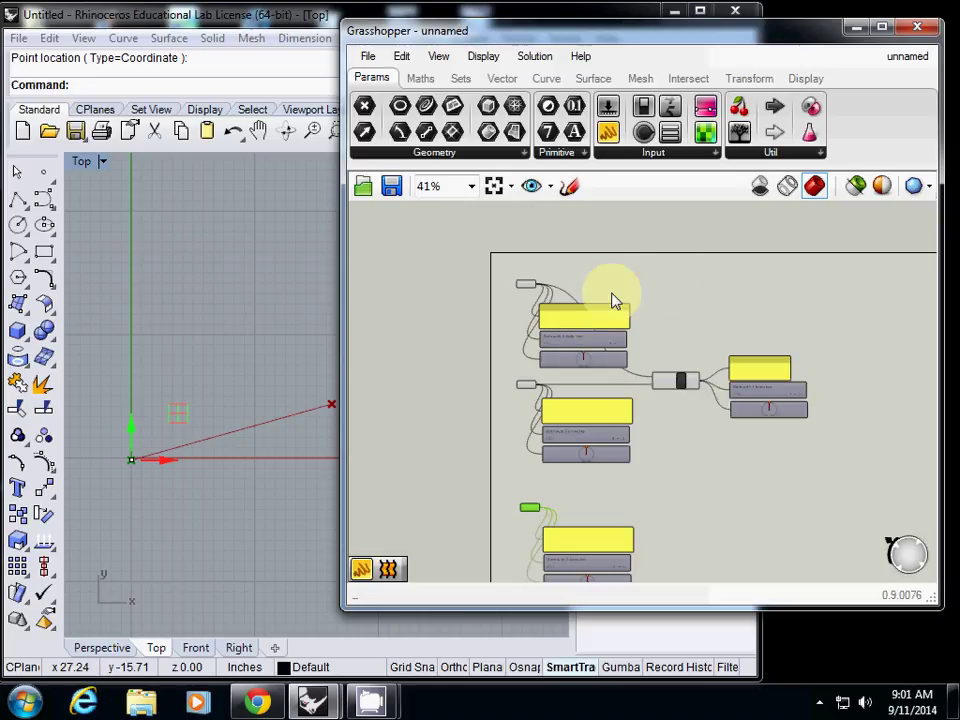
double_click(712, 291)
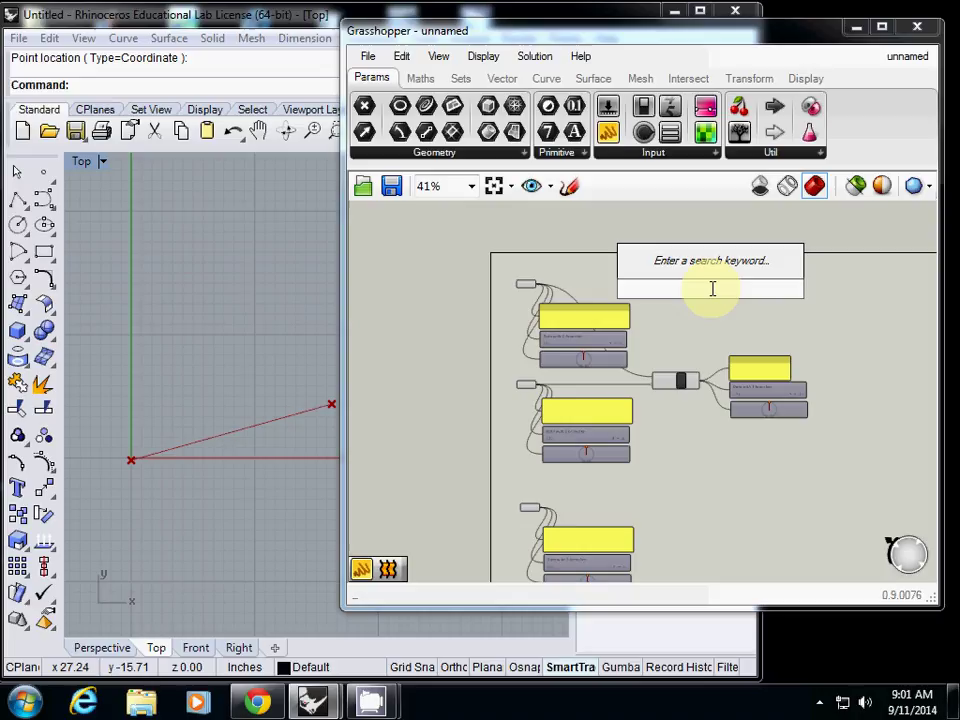
type("point")
key("Return")
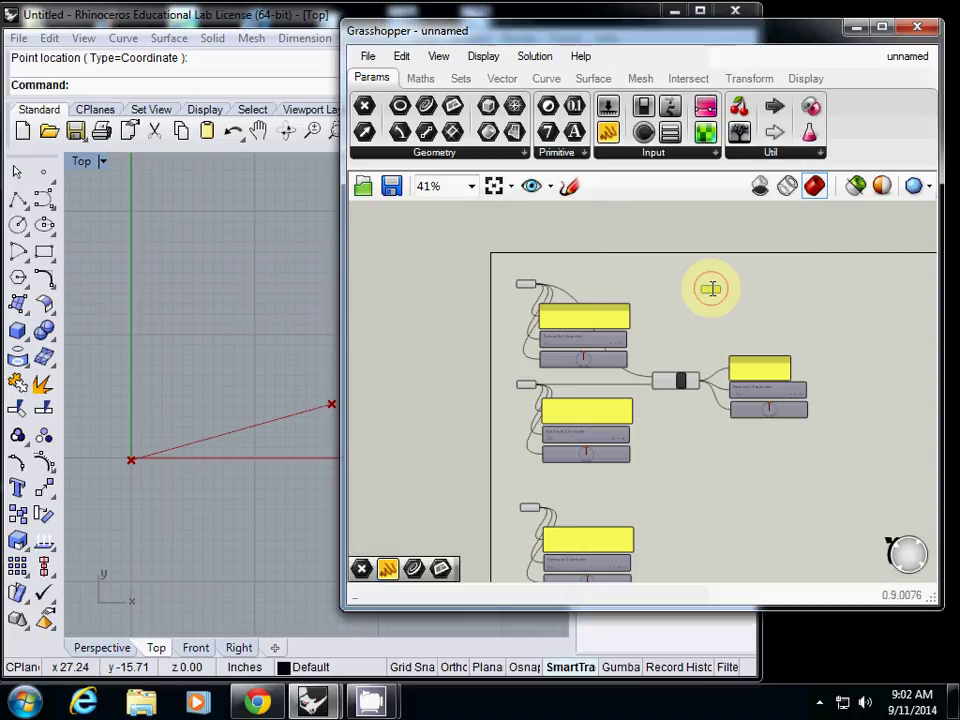
right_click(711, 289)
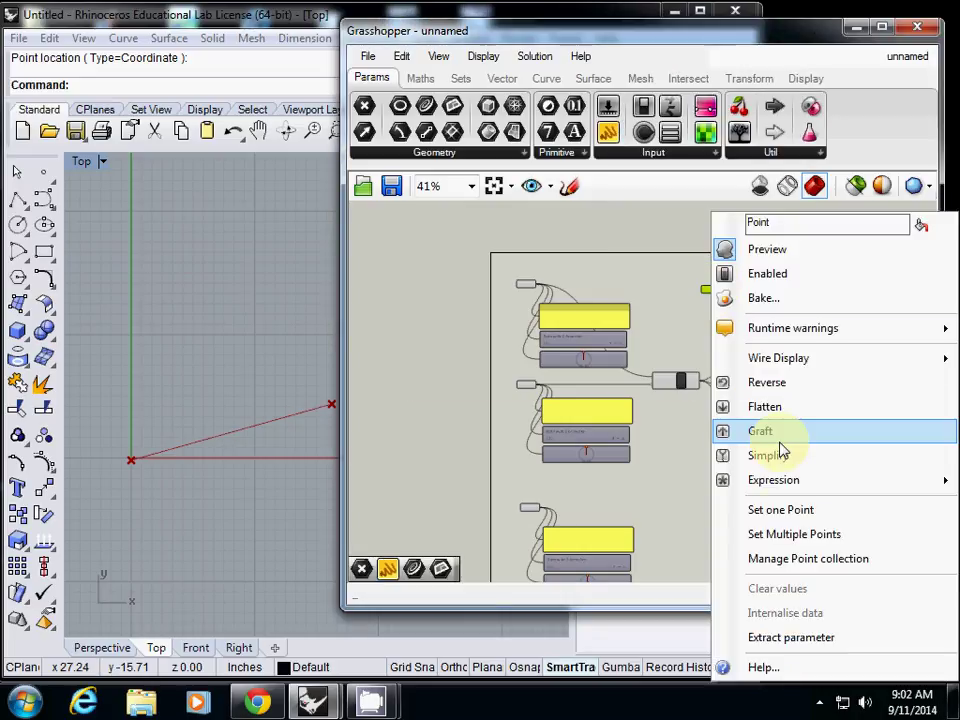
left_click(789, 537)
left_click(177, 324)
left_click(362, 330)
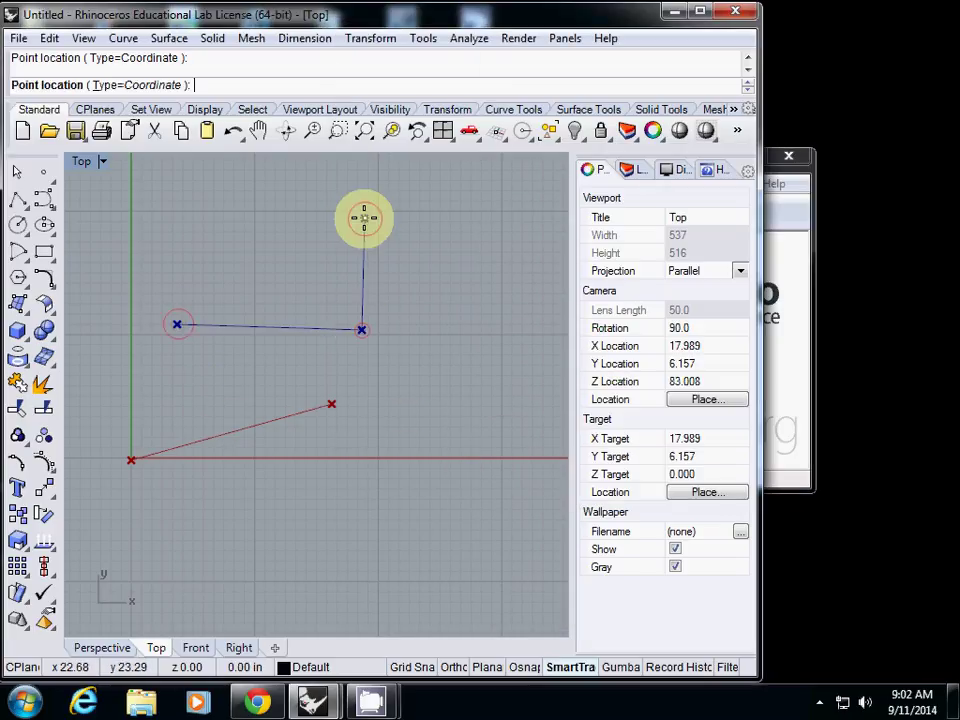
left_click(364, 218)
left_click(183, 218)
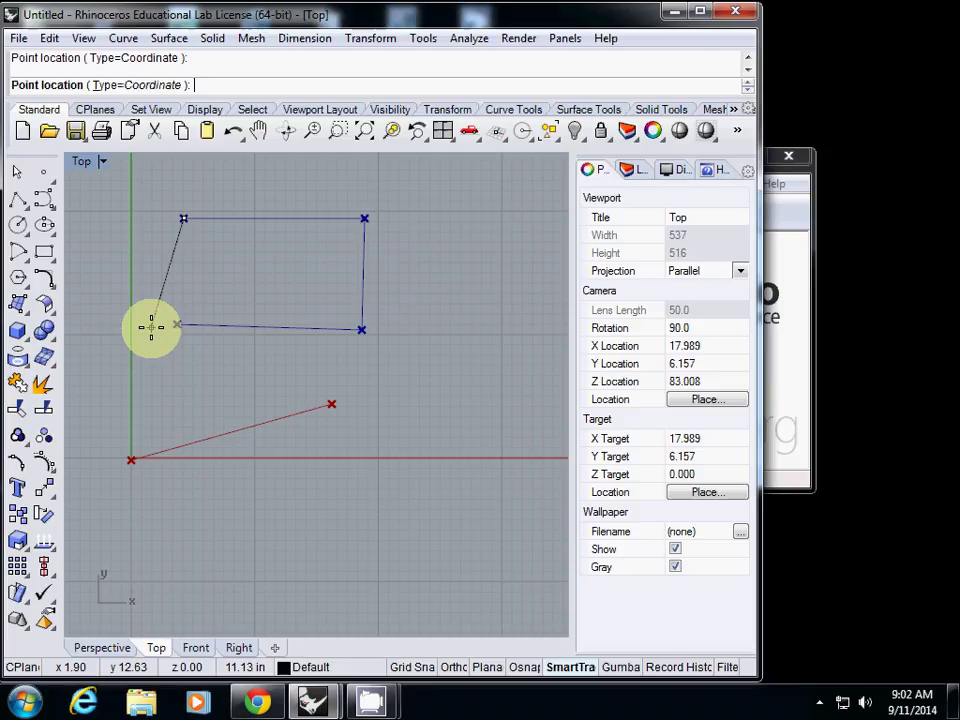
key("Return")
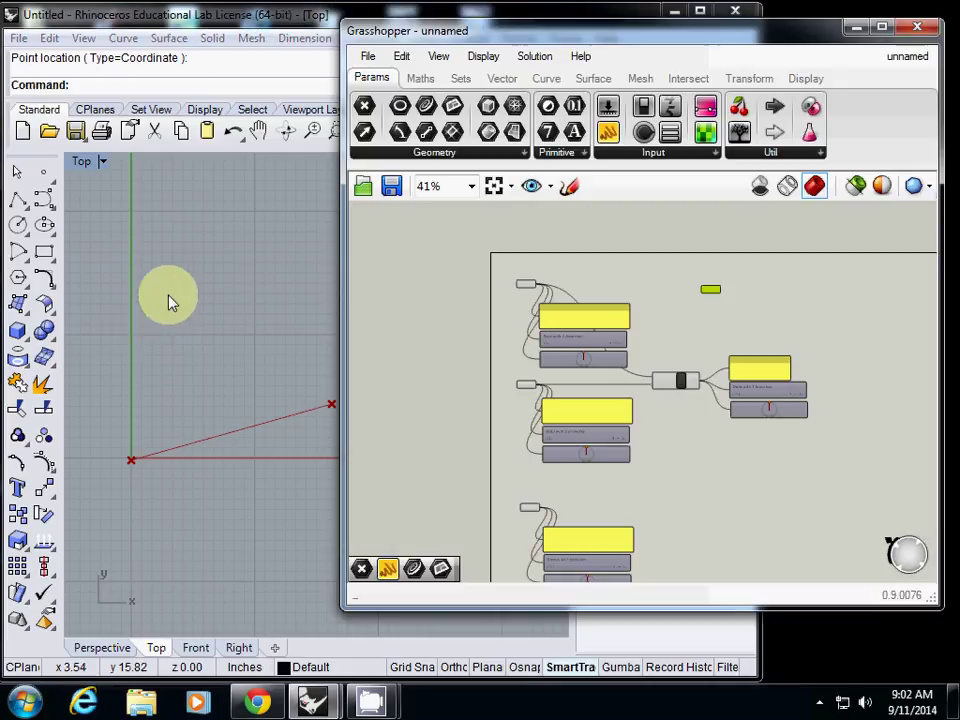
Draw four separate point objects in the Top viewport above the existing line, roughly forming a quadrilateral
left_click(43, 174)
left_click(148, 310)
right_click(215, 313)
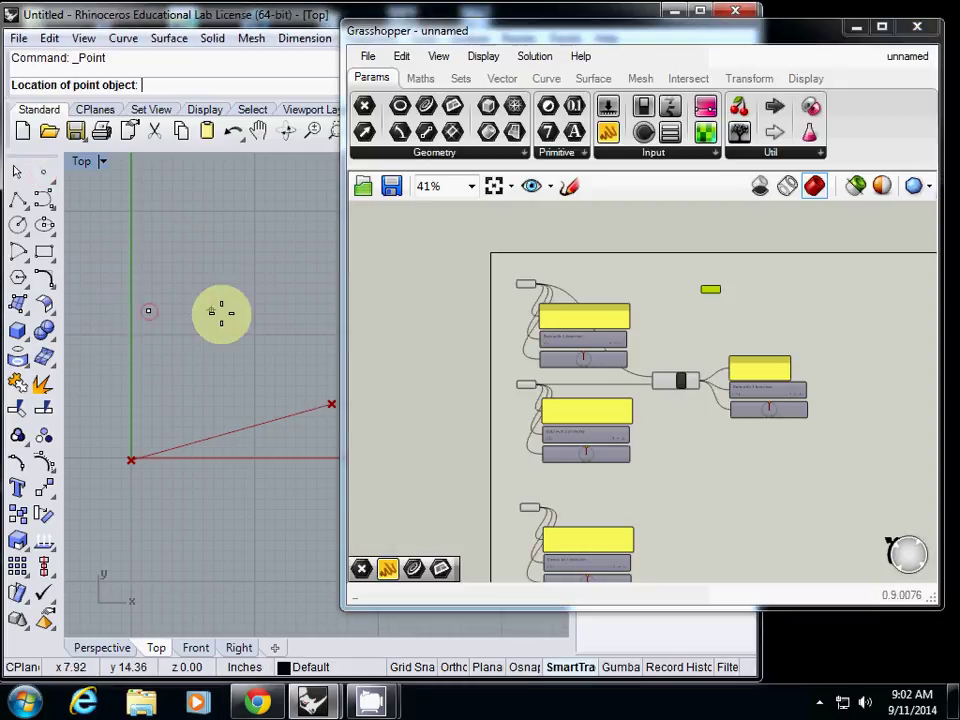
left_click(251, 322)
right_click(281, 250)
left_click(281, 236)
right_click(167, 214)
left_click(159, 216)
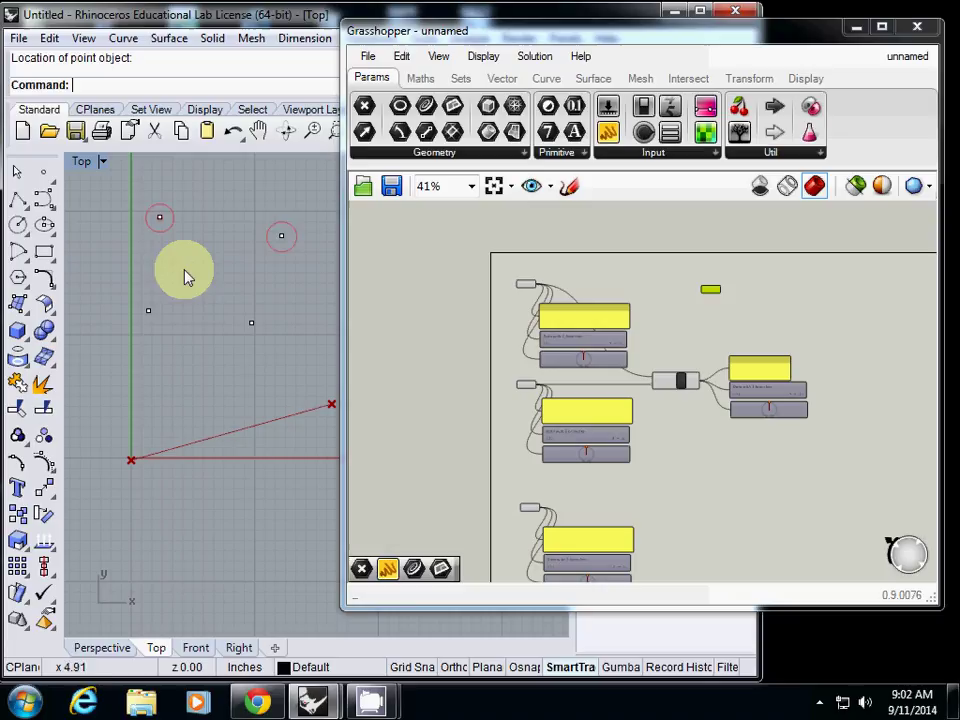
Reference the four drawn point objects as multiple points in the new Point parameter, starting at the lower-left one and going counterclockwise
right_click(710, 289)
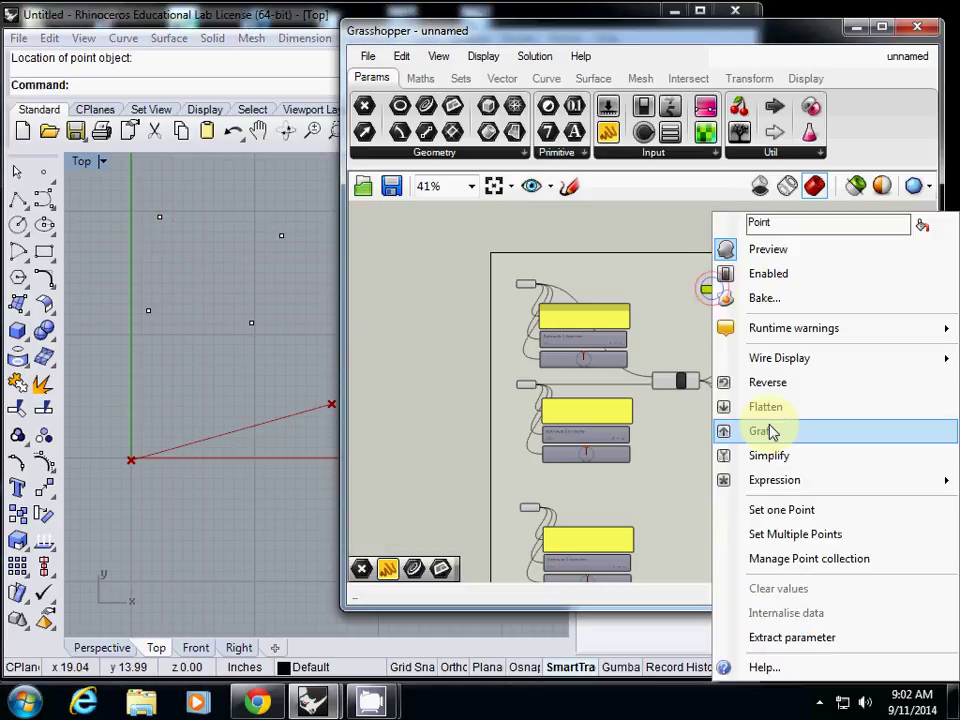
left_click(821, 535)
left_click(148, 311)
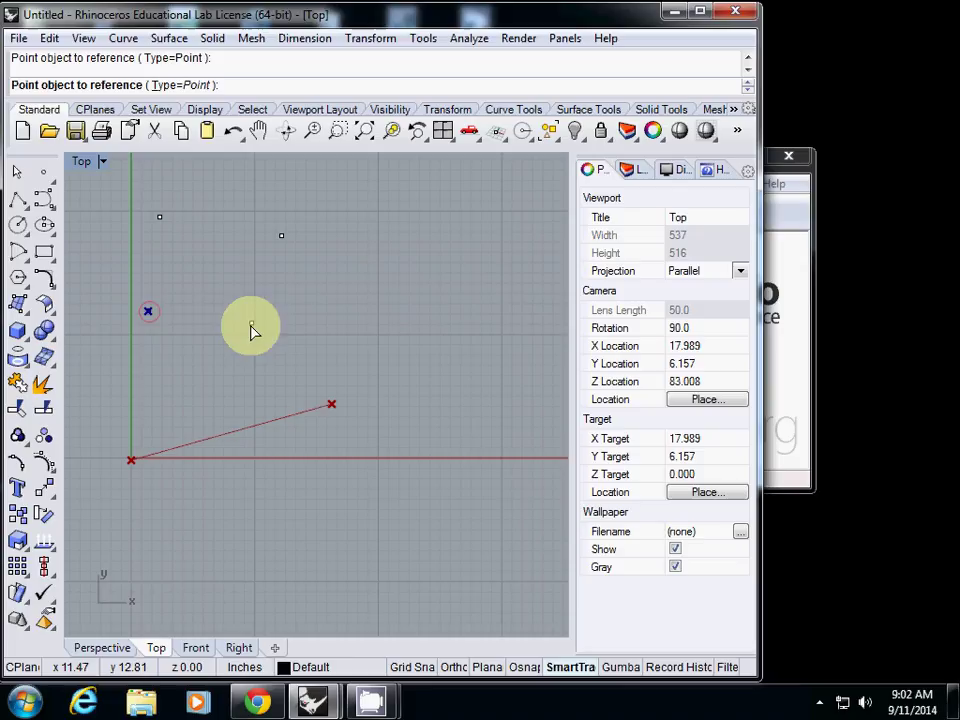
left_click(251, 322)
left_click(281, 236)
left_click(159, 217)
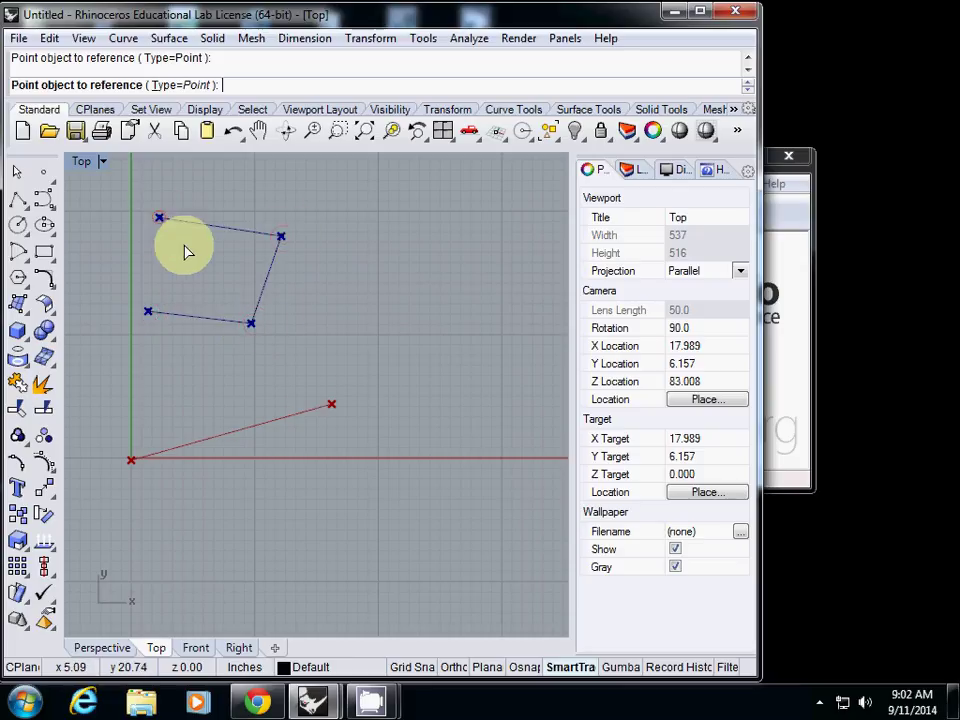
key("Return")
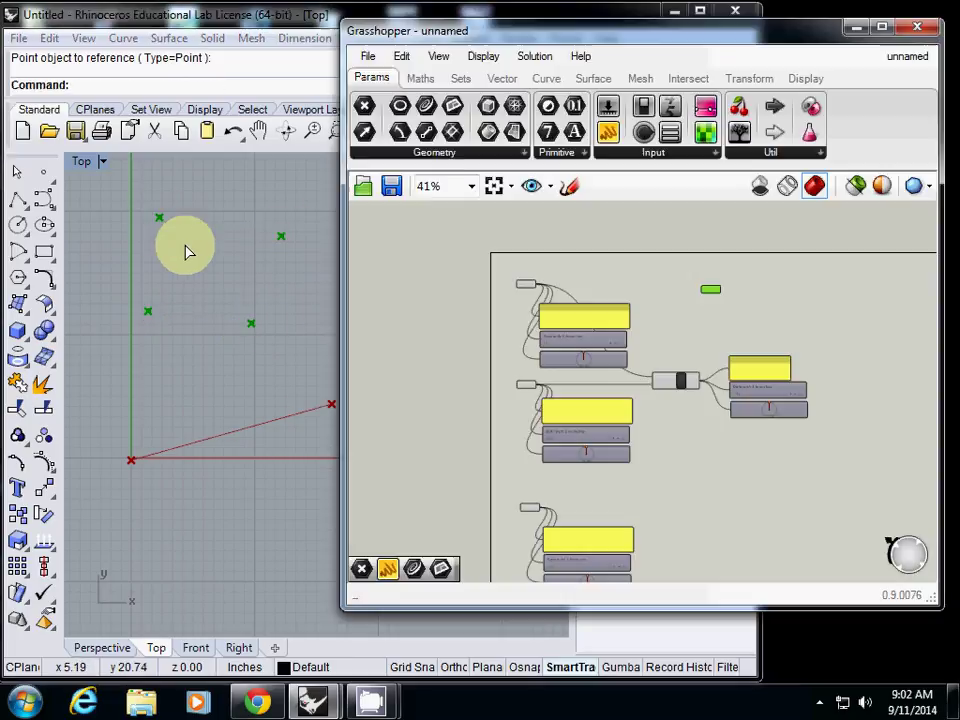
Rename the Point parameter holding the referenced points as "4 points"
right_click_drag(643, 291, 505, 304)
scroll(606, 316, "up", 5)
scroll(521, 276, "up", 2)
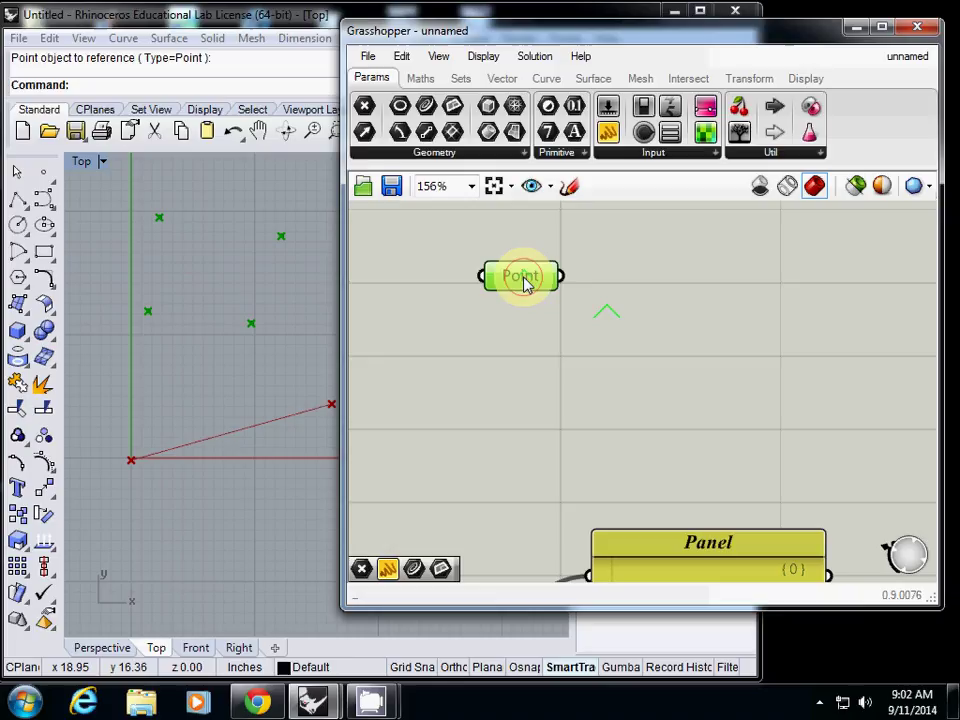
mouse_move(524, 283)
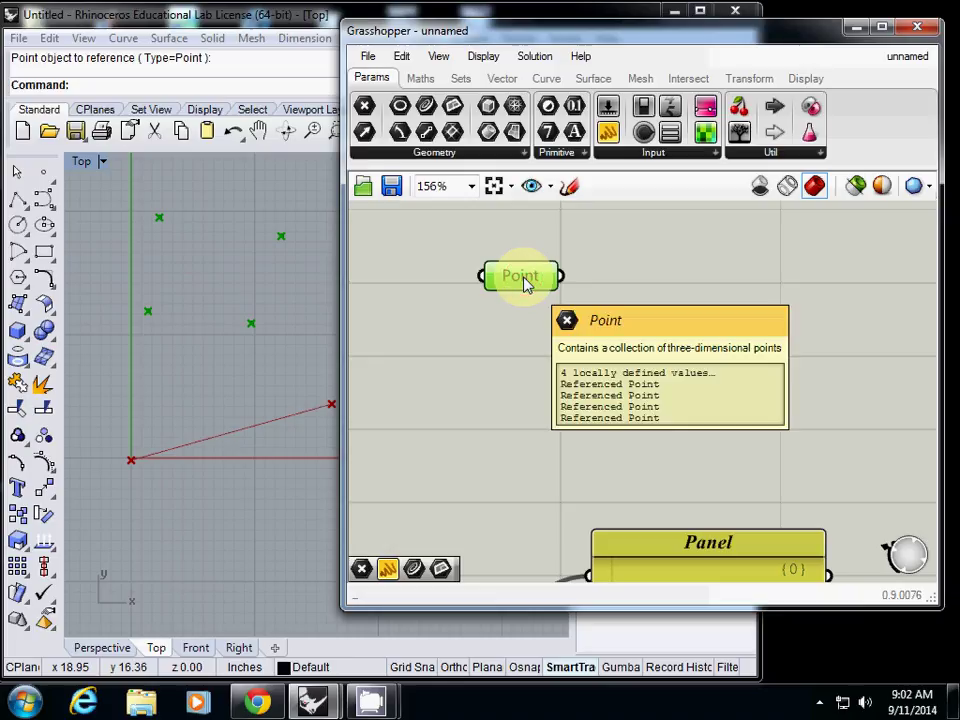
right_click(521, 275)
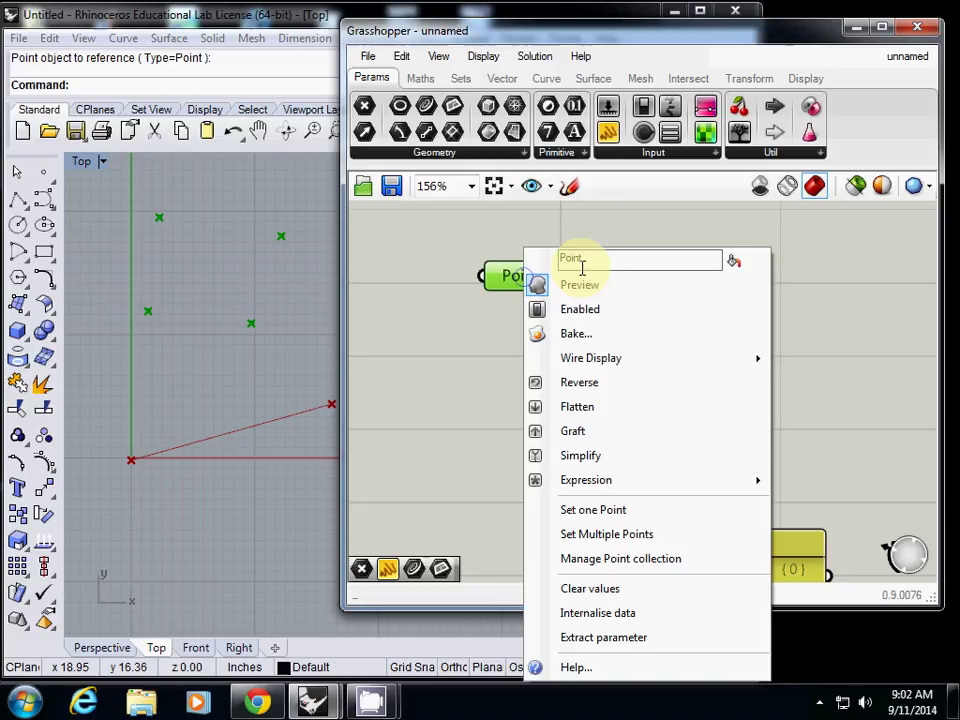
type("4 p")
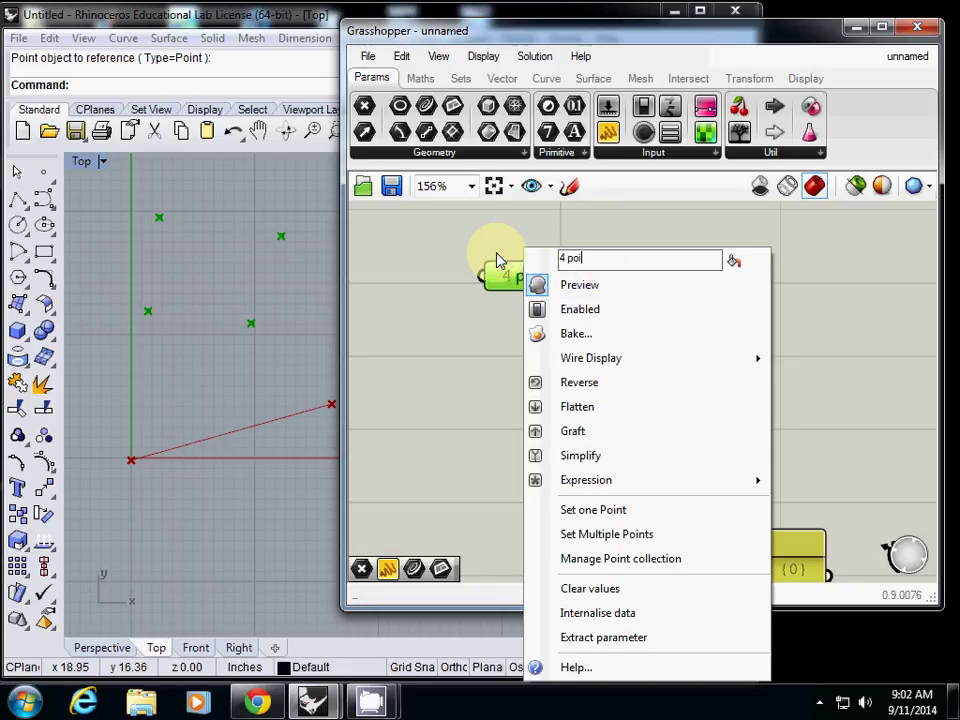
key("Return")
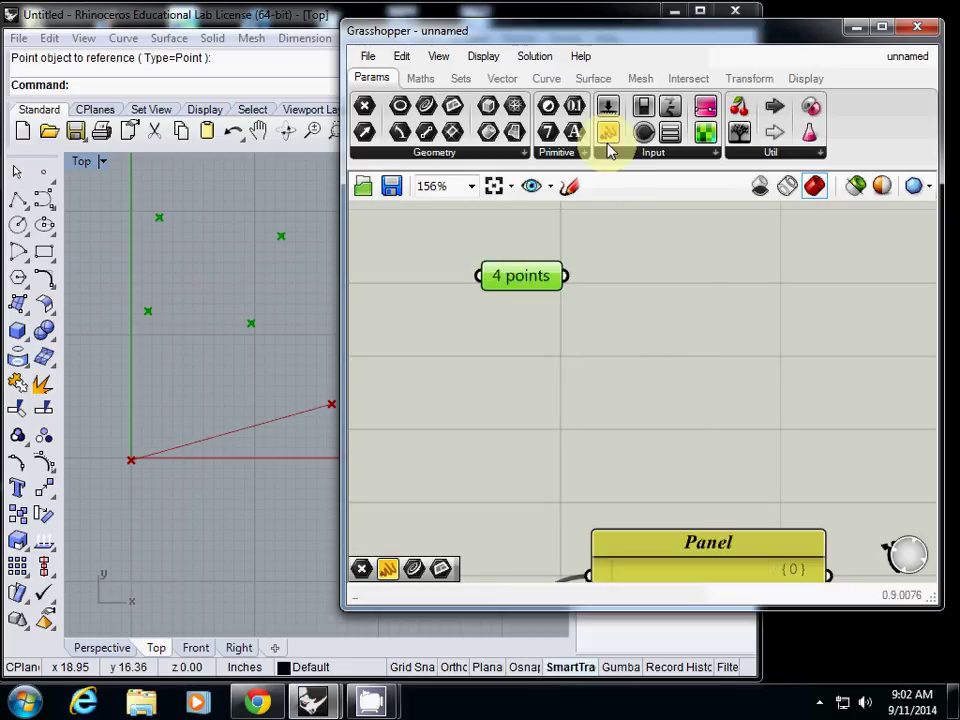
Place a Panel beside the "4 points" parameter and connect the parameter's output to it
left_click_drag(607, 133, 706, 291)
left_click_drag(568, 278, 589, 283)
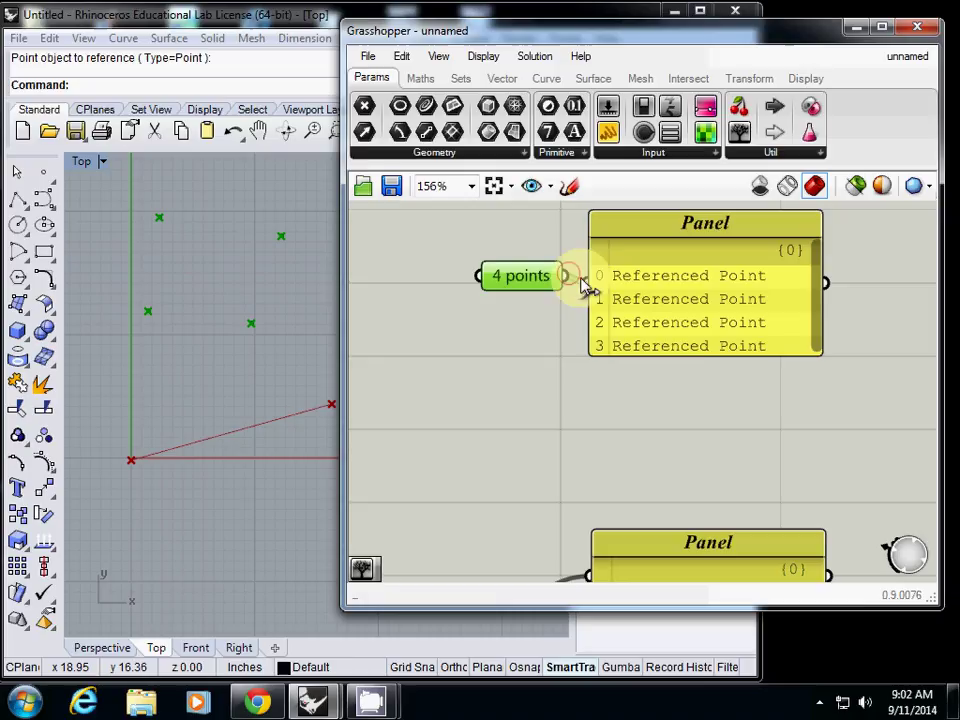
Make the Panel showing the "4 points" data wider and shorter, and move the parameter slightly away from it
left_click_drag(823, 356, 890, 388)
left_click_drag(513, 282, 492, 300)
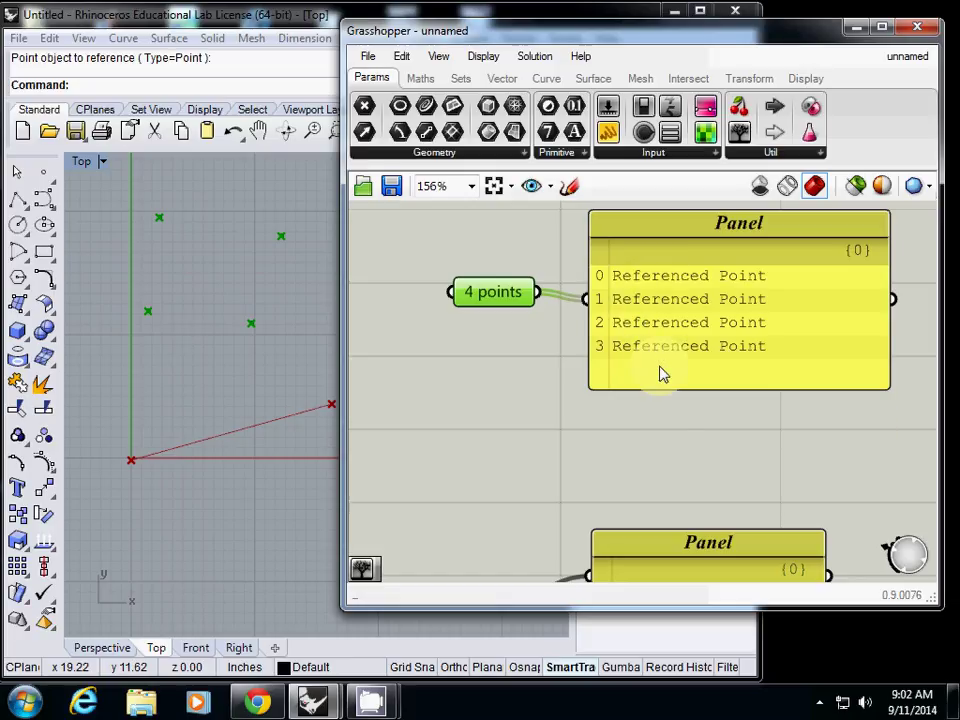
left_click_drag(676, 390, 666, 293)
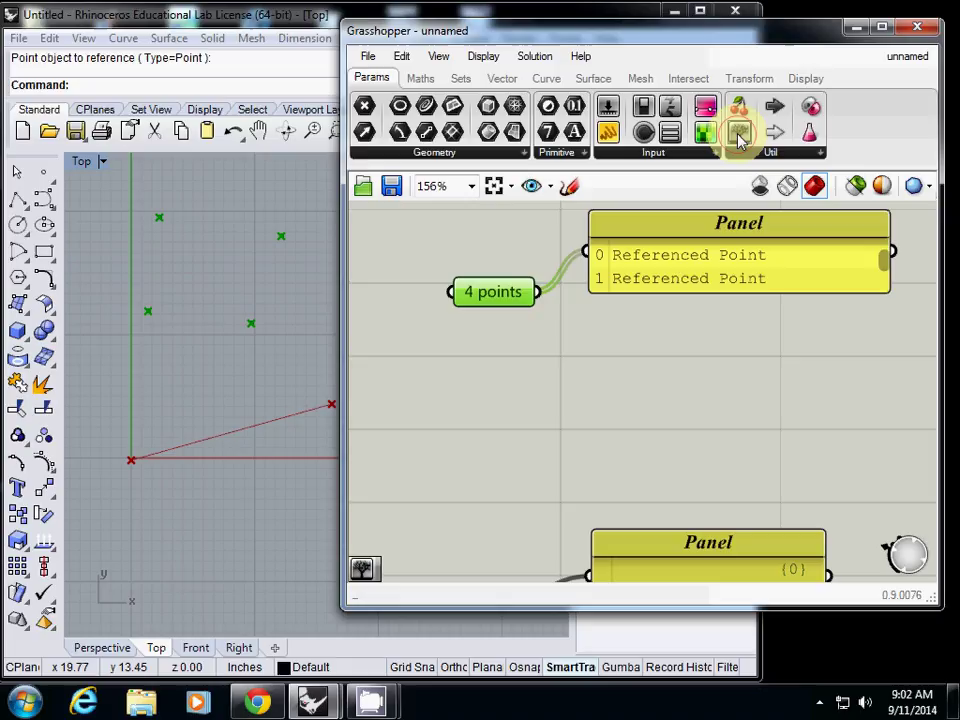
Add a Param Viewer, connect the "4 points" output to it, and place it directly beneath the parameter's Panel
left_click_drag(738, 133, 703, 352)
left_click_drag(537, 292, 550, 371)
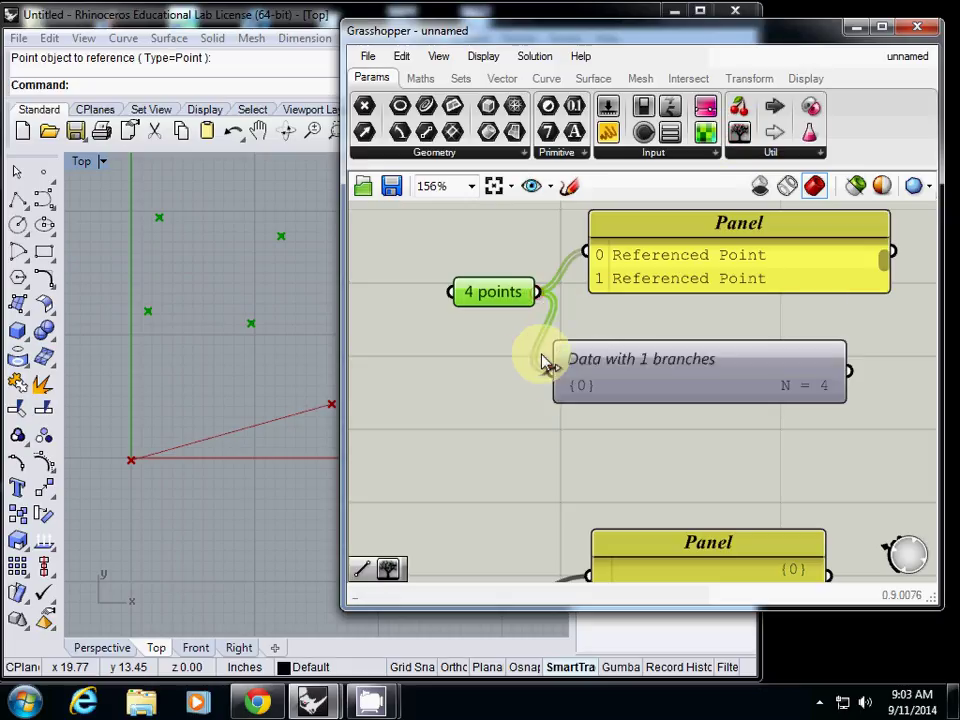
left_click_drag(492, 298, 459, 298)
left_click_drag(606, 371, 645, 324)
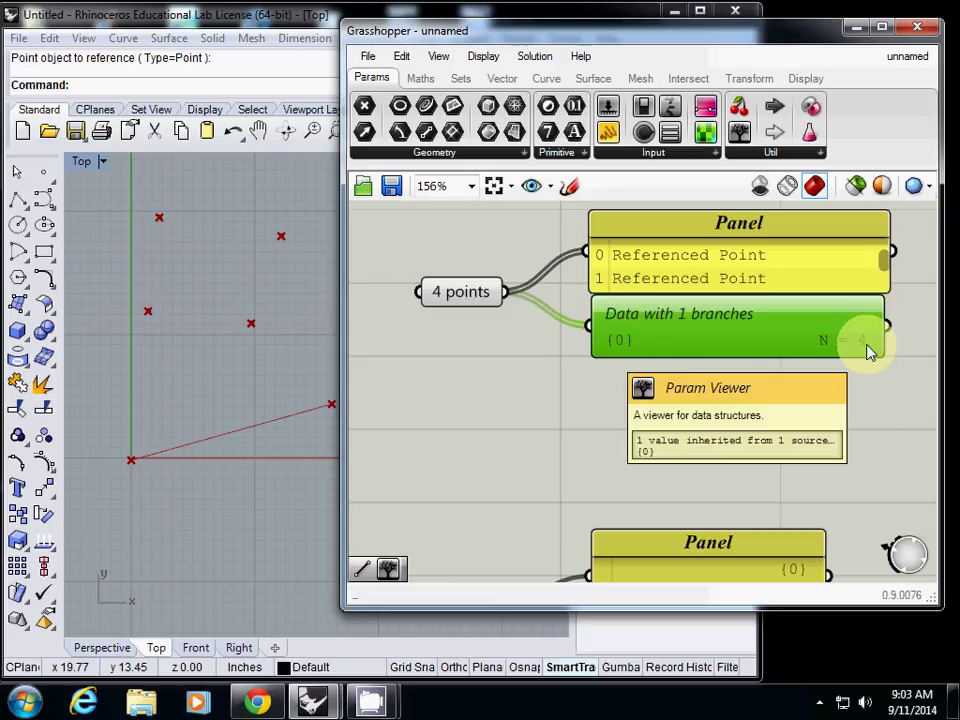
Compare the individual point parameters and their viewers with the "4 points" parameter and its data structure
right_click_drag(546, 388, 679, 392)
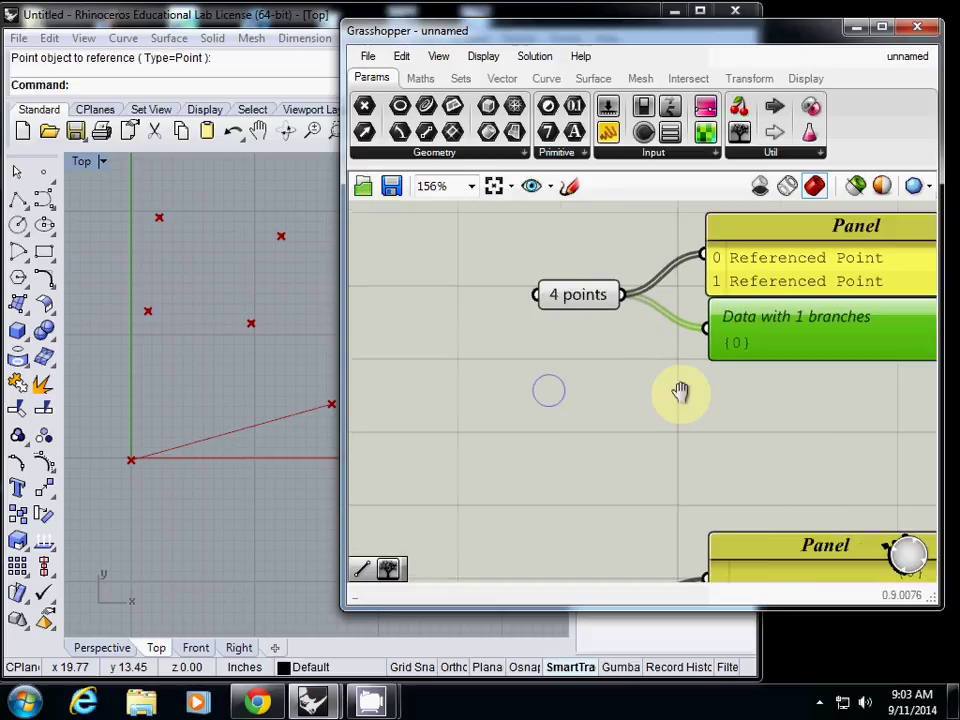
scroll(680, 395, "down", 3)
right_click_drag(608, 383, 638, 344)
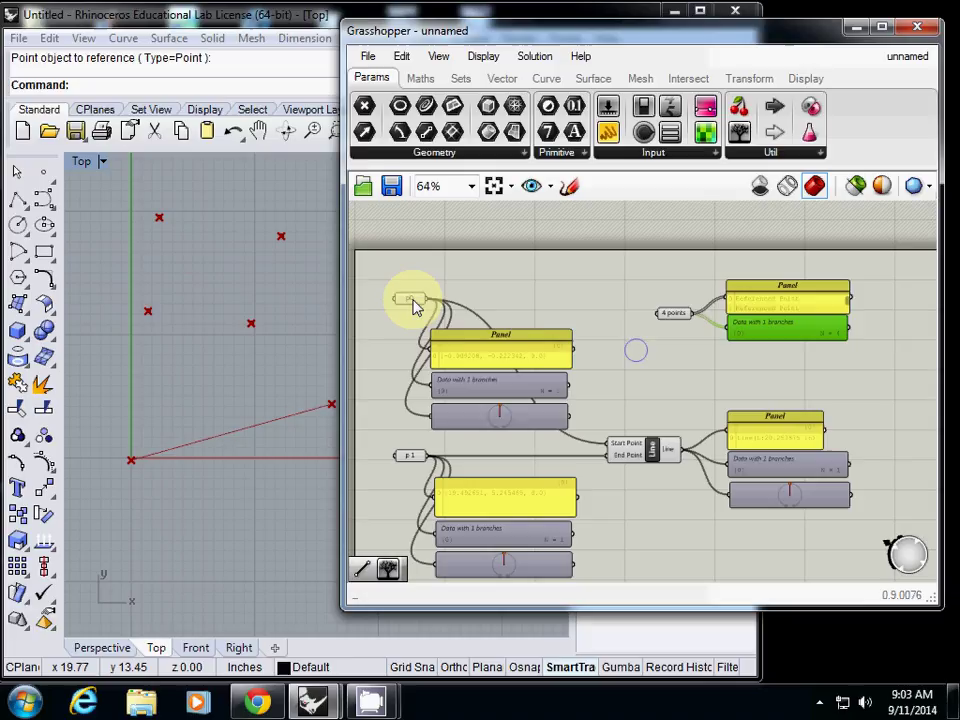
mouse_move(686, 326)
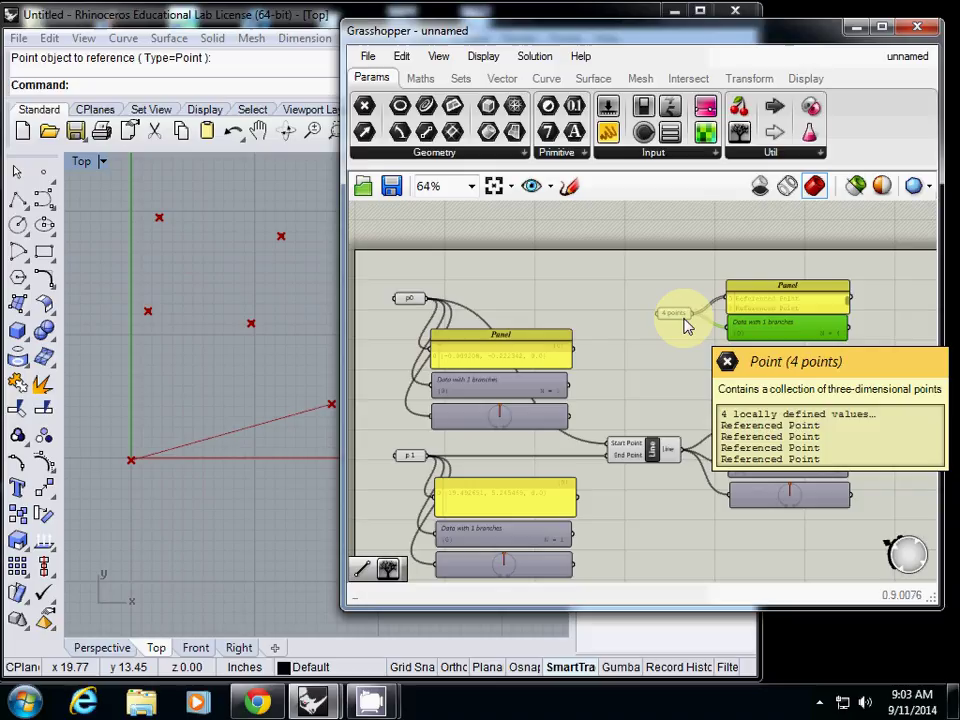
scroll(650, 345, "down", 2)
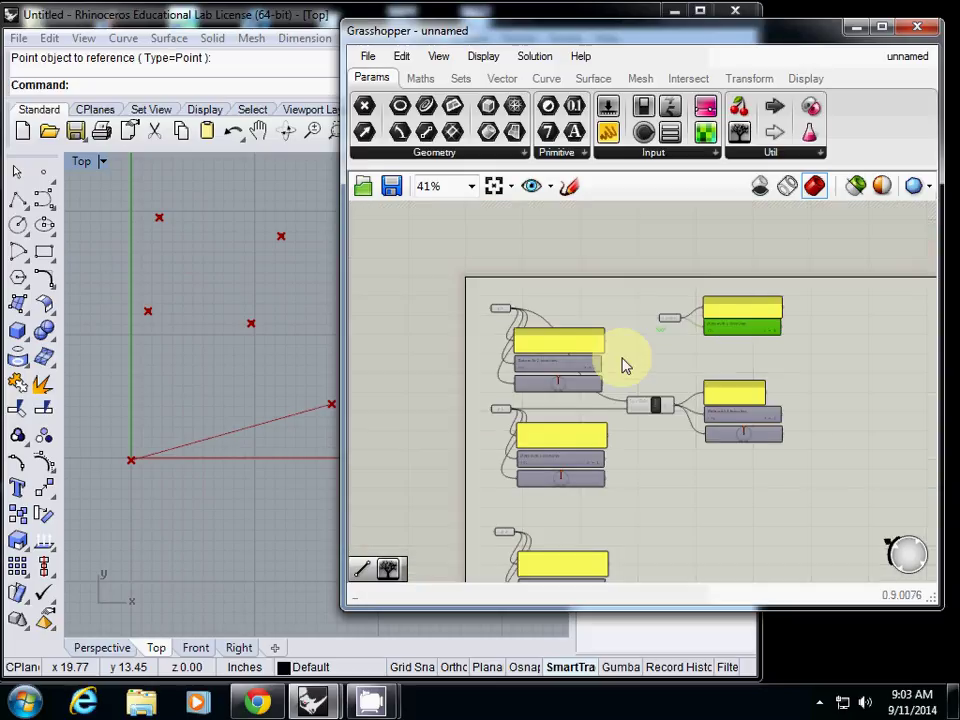
scroll(533, 365, "down", 2)
right_click(516, 322)
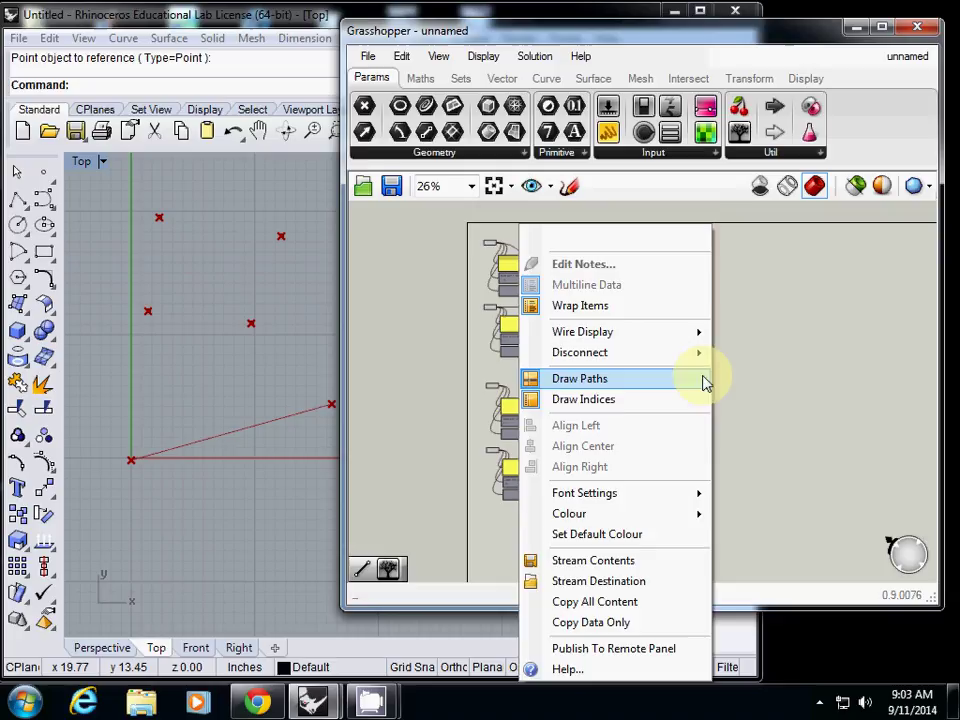
left_click(772, 374)
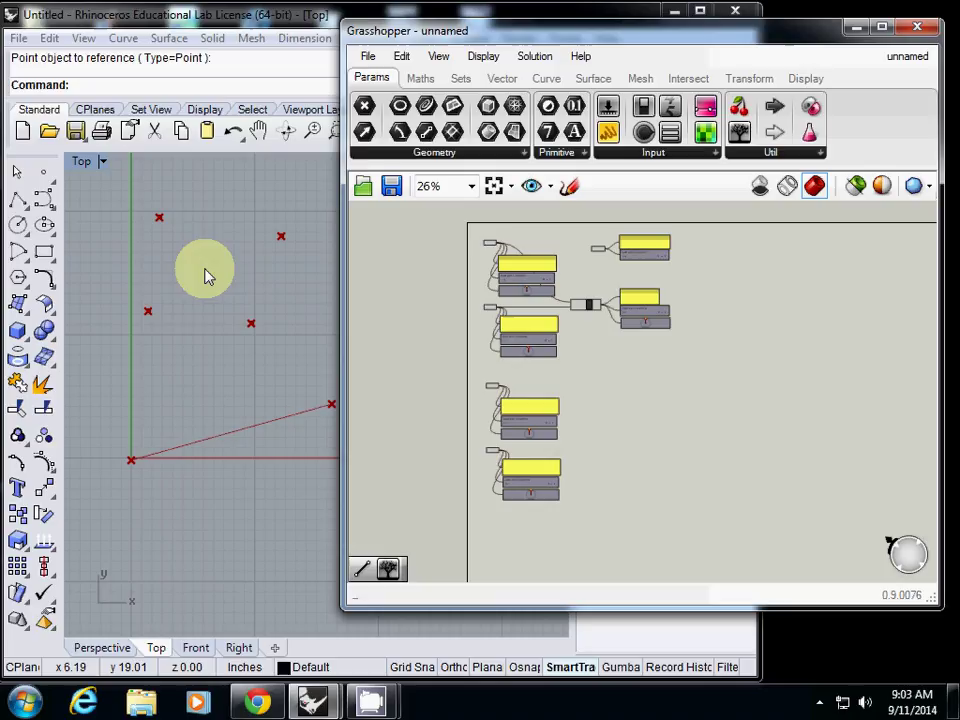
Add a second Line component (start and end point inputs) beside the p 2 and p 3 parameters
left_click(588, 304)
scroll(591, 420, "down", 2)
scroll(591, 428, "up", 6)
right_click_drag(590, 428, 648, 363)
left_click(657, 395)
double_click(657, 396)
type("line")
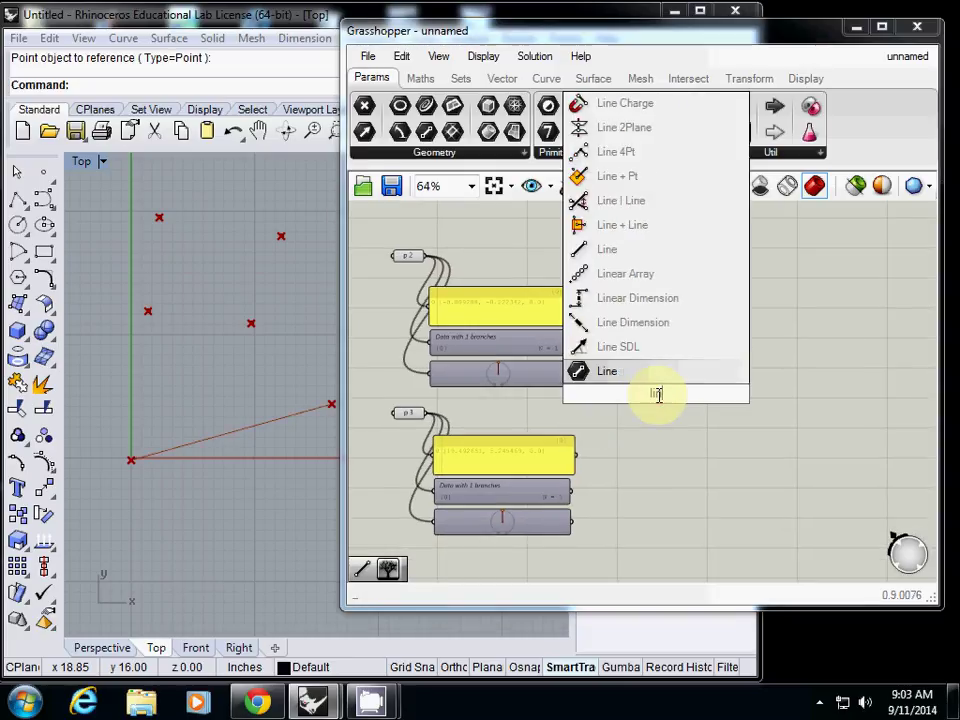
left_click(617, 372)
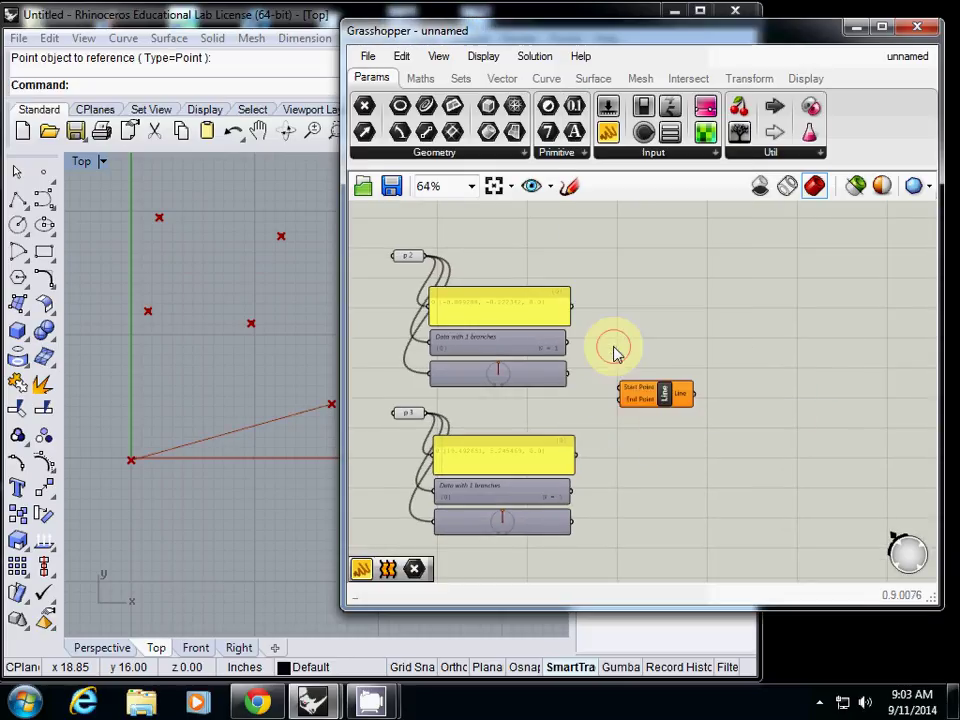
left_click_drag(669, 396, 713, 407)
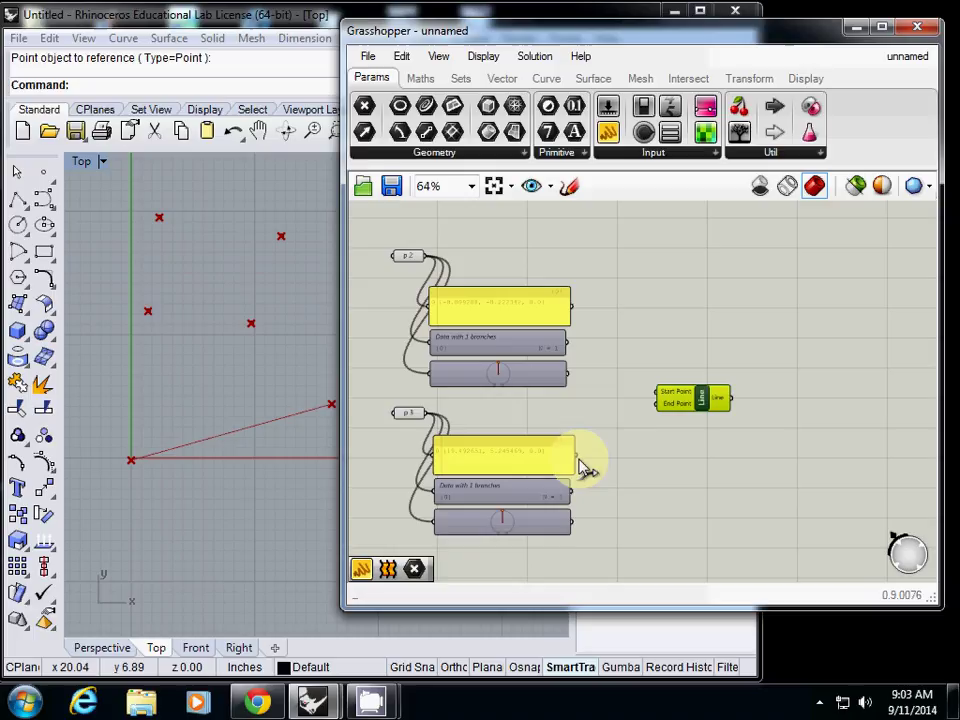
Move the new Line component up to just below the Line component that joins p0 and p 1
scroll(637, 450, "down", 4)
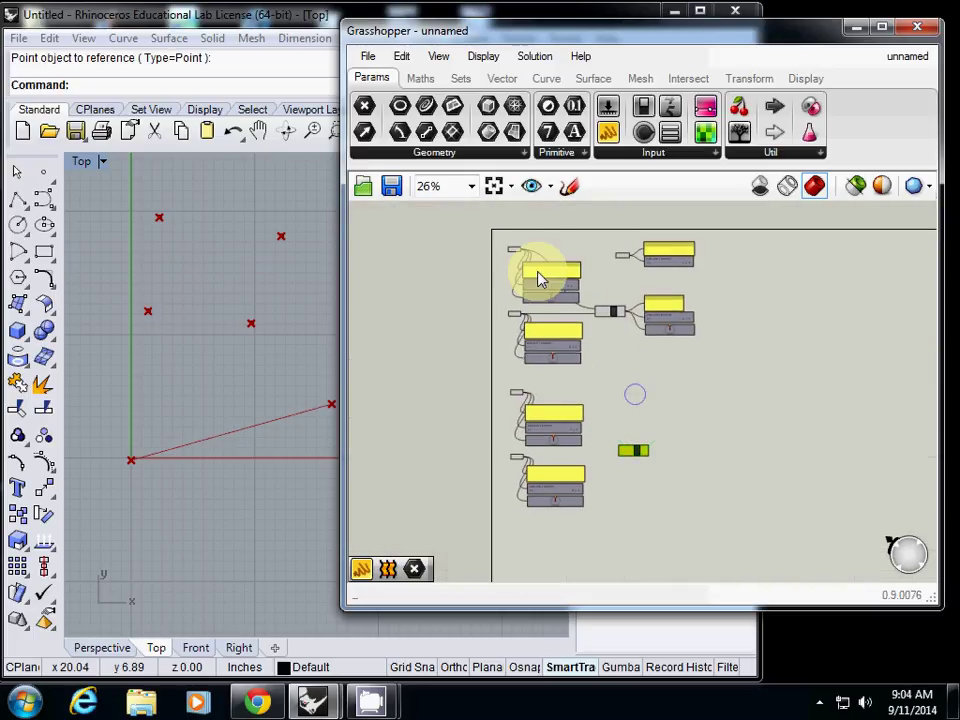
scroll(523, 245, "up", 2)
scroll(676, 541, "down", 2)
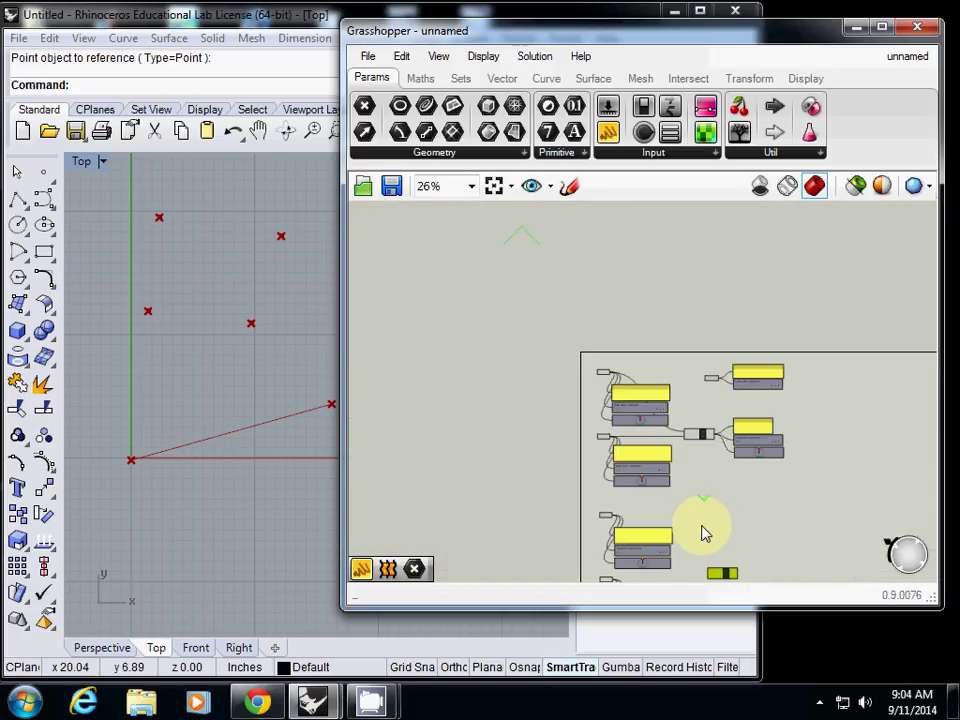
left_click_drag(718, 572, 701, 407)
scroll(701, 407, "up", 2)
scroll(683, 402, "up", 1)
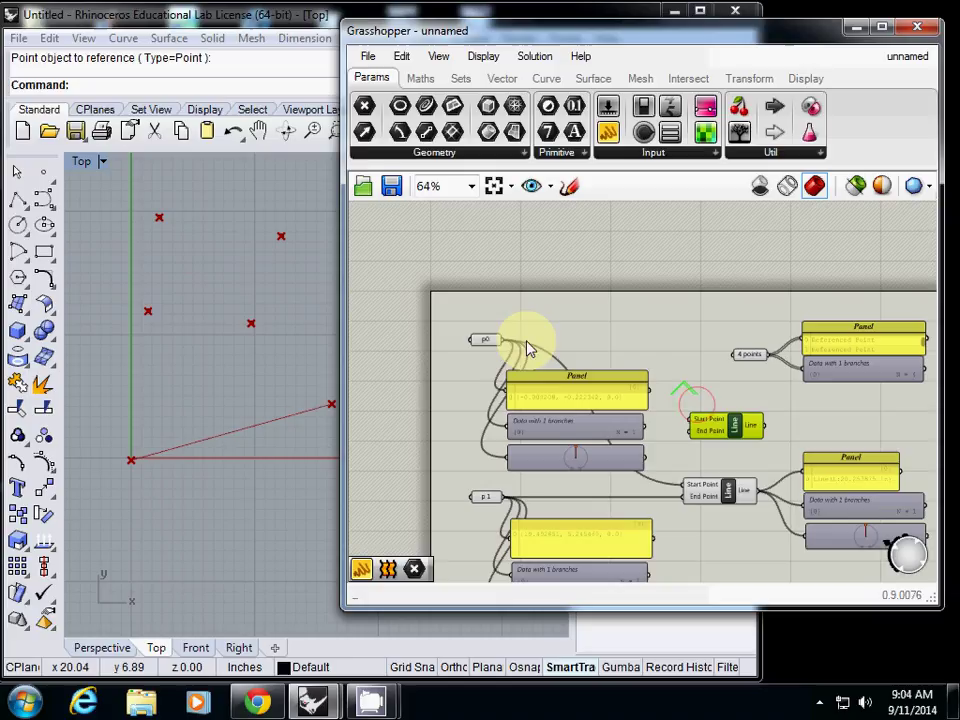
left_click_drag(501, 341, 617, 352)
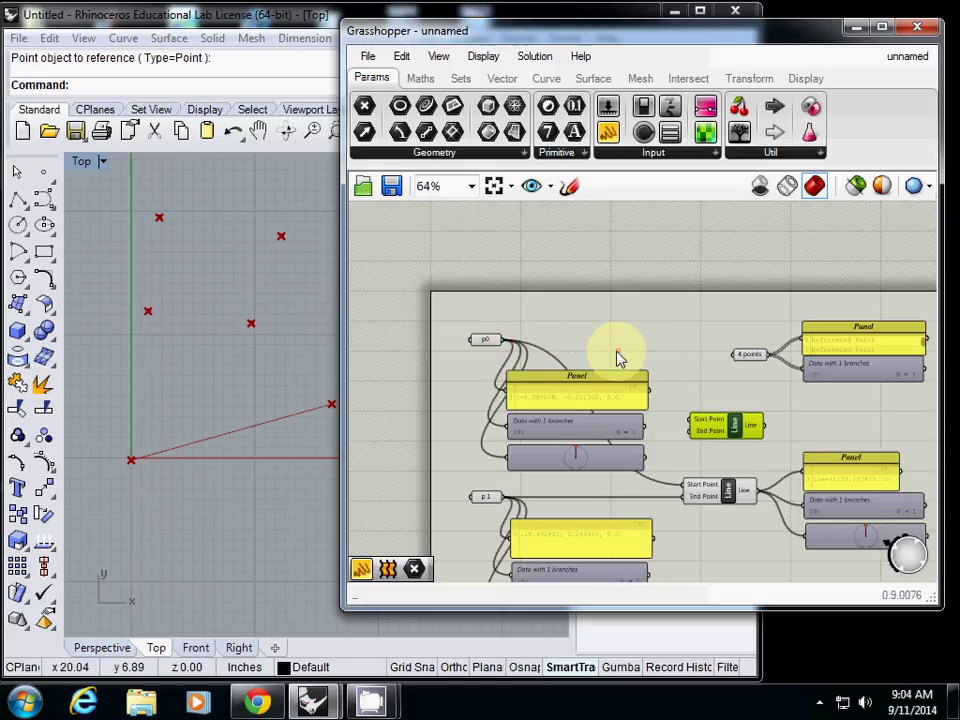
left_click(733, 428)
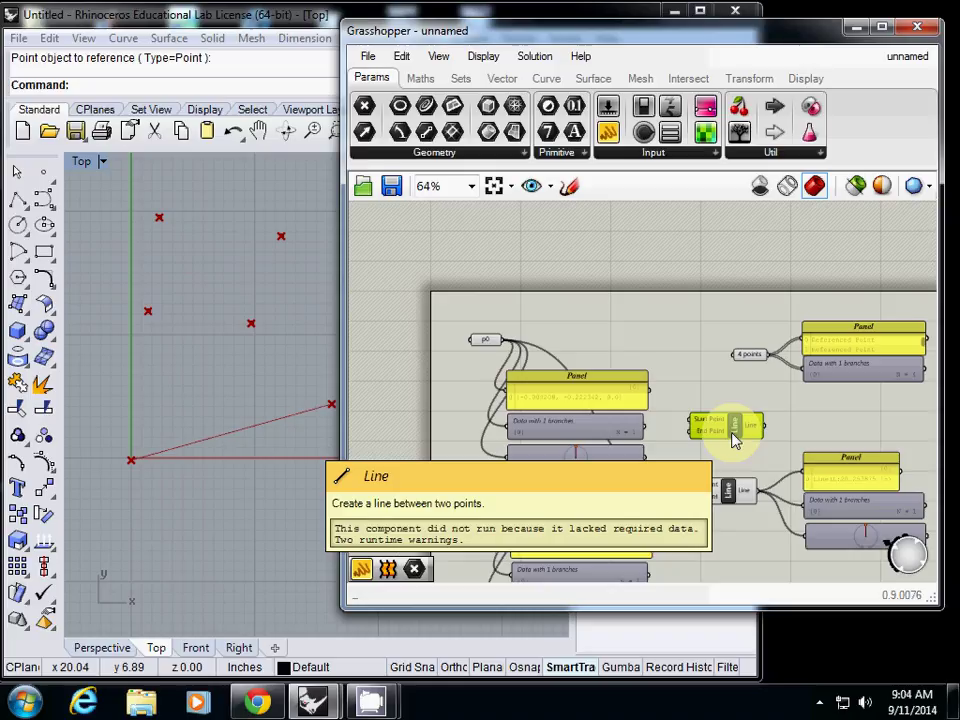
left_click_drag(735, 437, 720, 548)
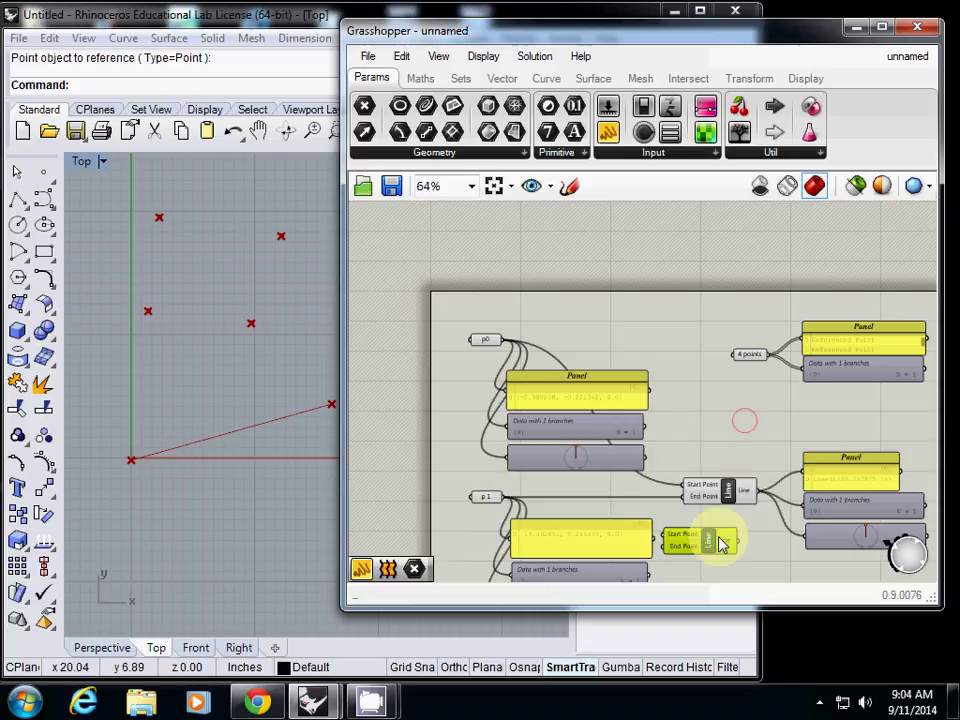
Shift the Line component joining p0 and p 1 slightly upward and rename it "Line 0 -1"
left_click(728, 498)
left_click_drag(728, 498, 731, 494)
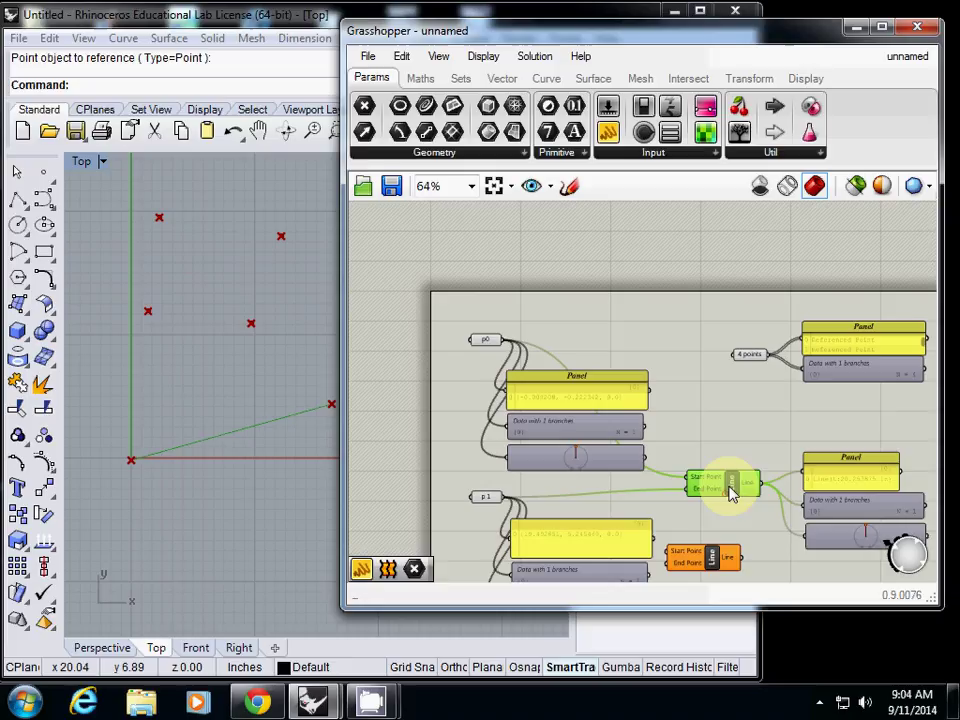
right_click(733, 490)
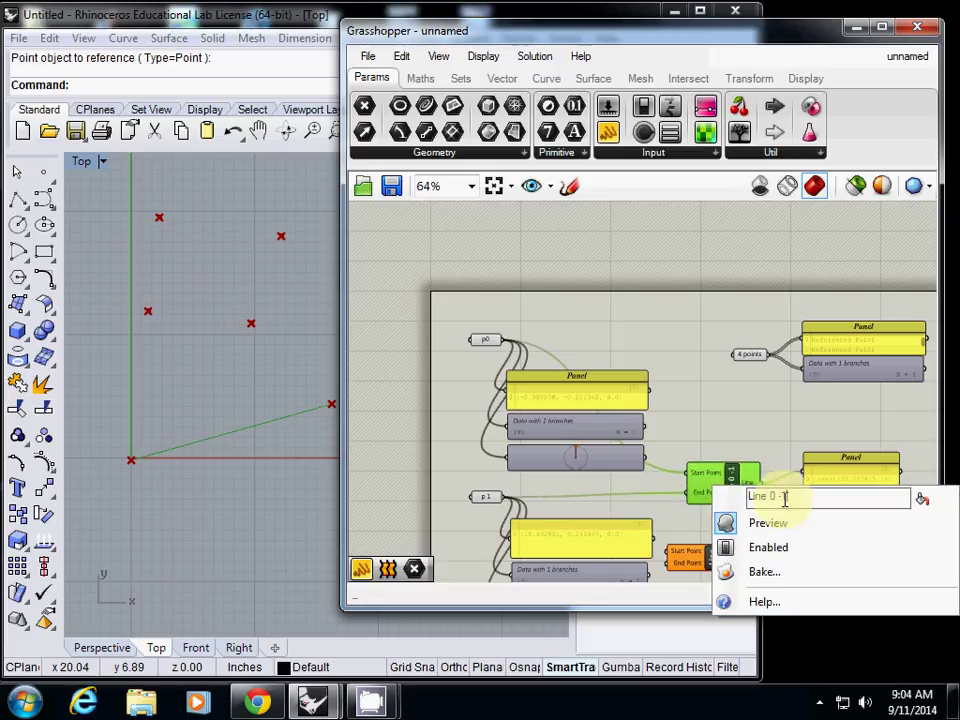
key("Return")
Move the unconnected Line component down between p 1 and p 2, and connect p 1 to its Start Point and p 2 to its End Point
right_click_drag(744, 463, 707, 332)
left_click_drag(675, 431, 707, 537)
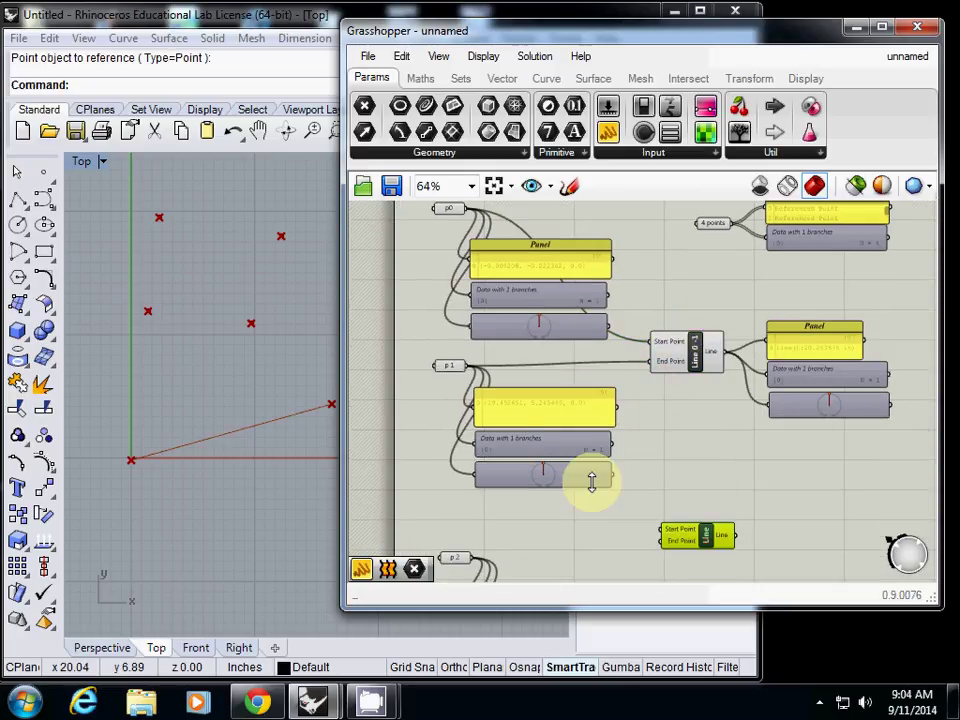
left_click_drag(473, 368, 663, 529)
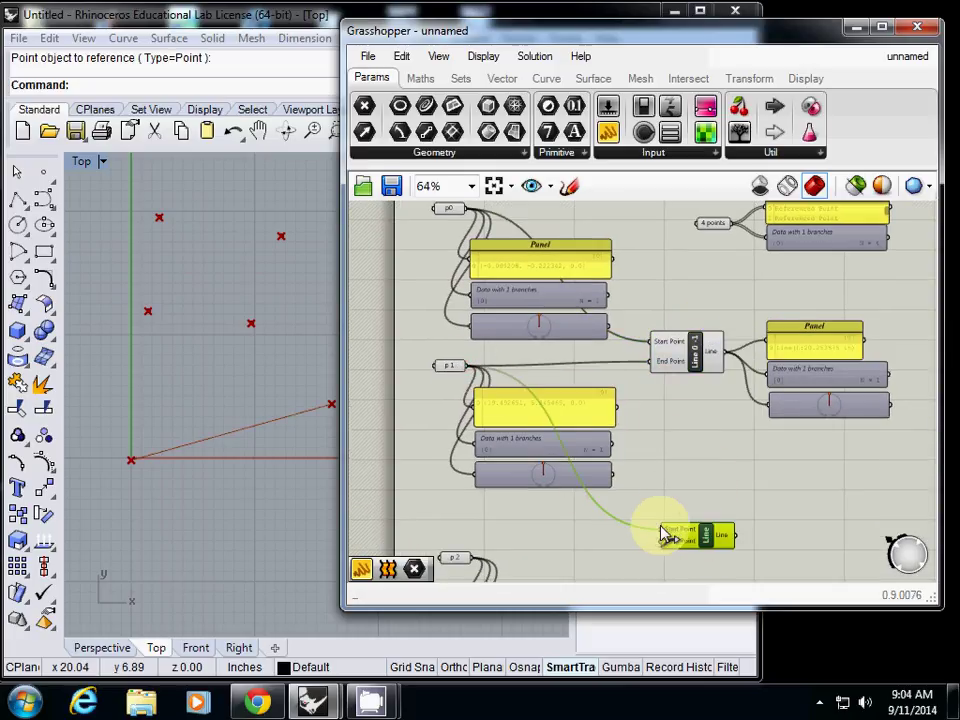
left_click_drag(473, 565, 645, 550)
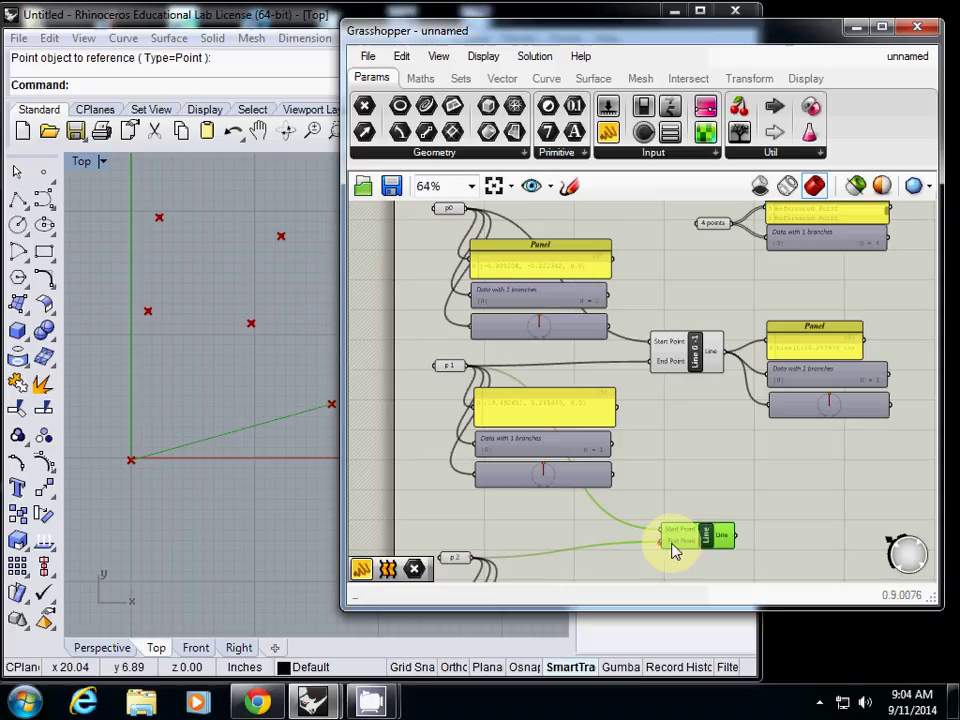
Rename the Line component joining p 1 and p 2 as "Line 1-2"
right_click(705, 537)
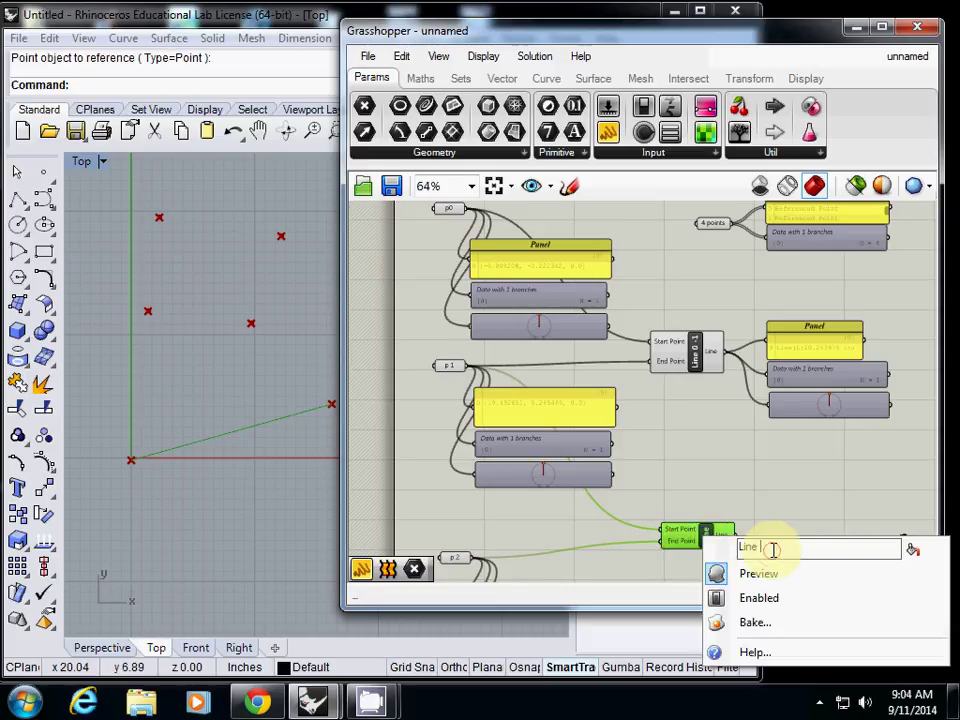
type("1-2")
key("Return")
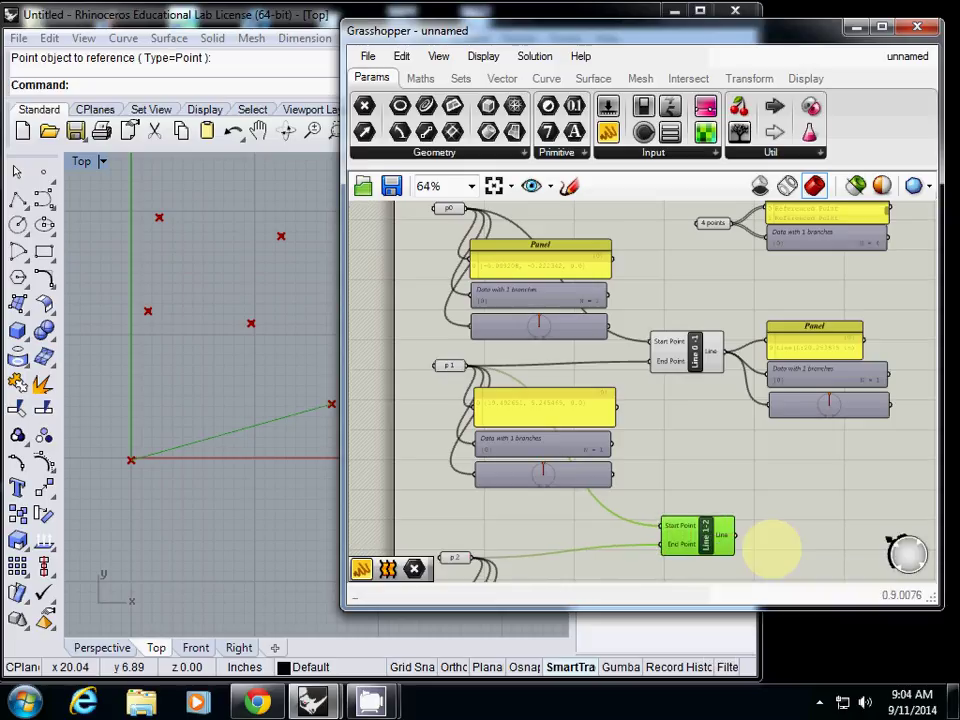
Duplicate the "Line 1-2" component below it and rewire the copy with p 2 as Start Point and p 3 as End Point
right_click_drag(770, 558, 750, 352)
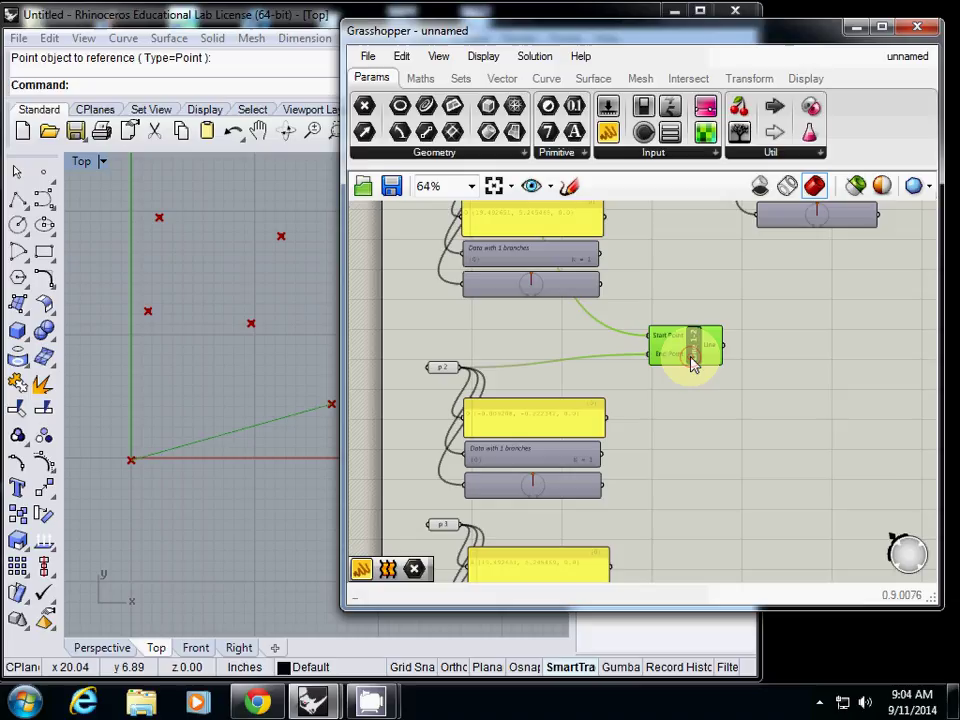
left_click_drag(692, 364, 733, 493)
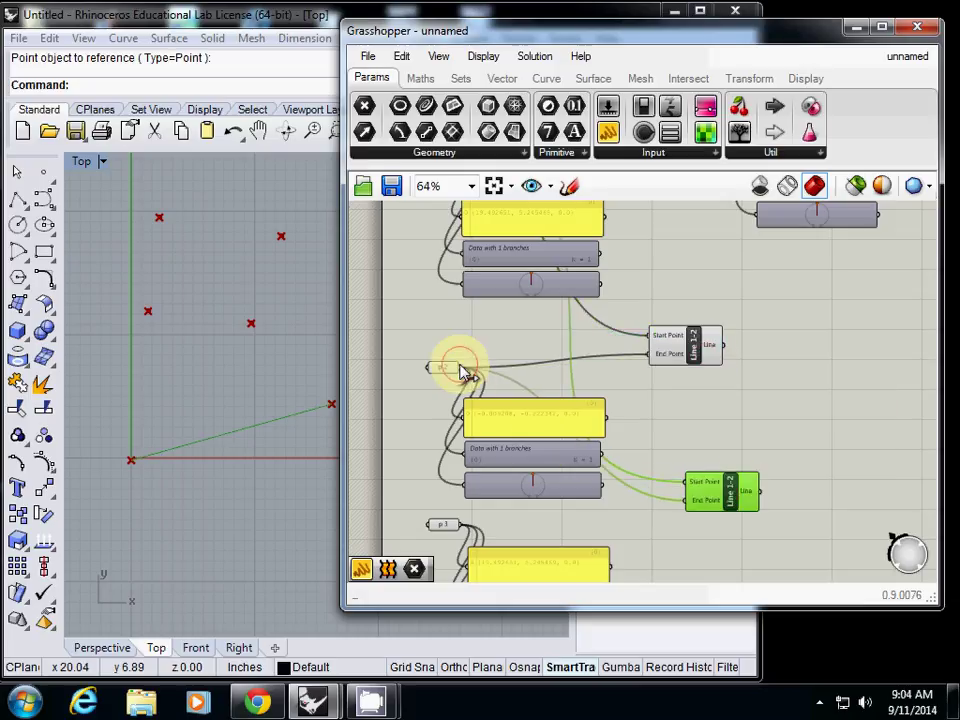
left_click_drag(468, 372, 686, 490)
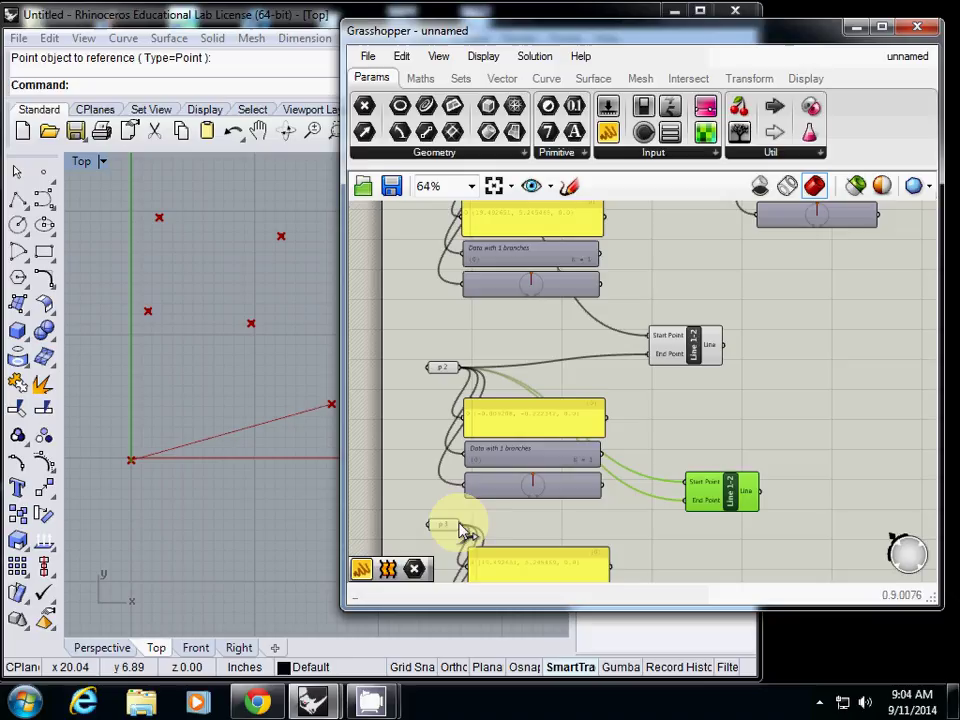
left_click_drag(462, 528, 684, 500)
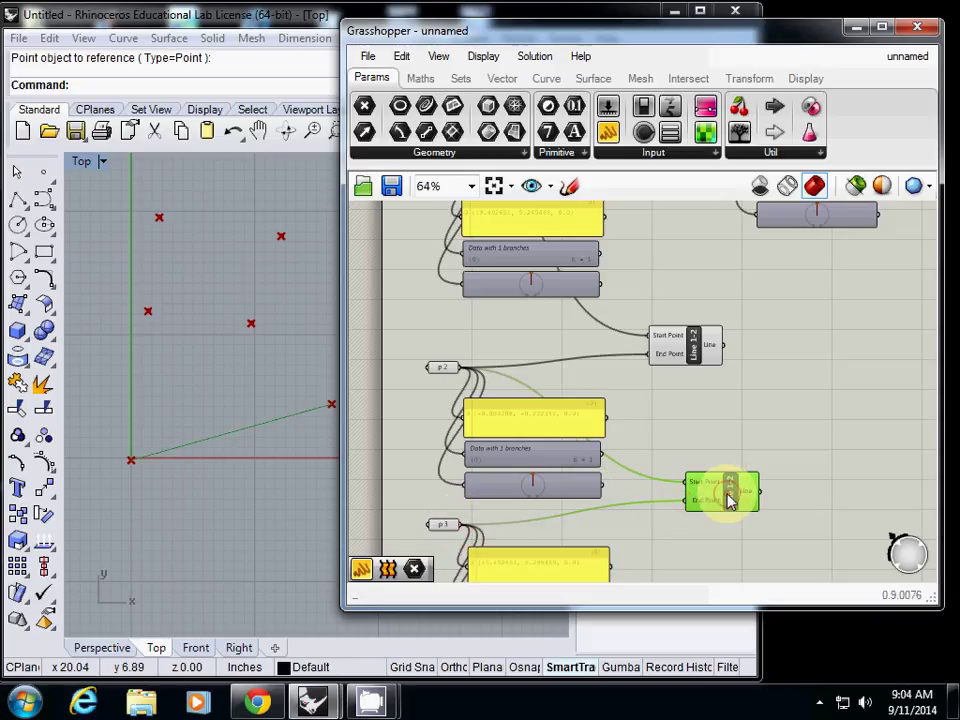
Rename the Line component joining p 2 and p 3 as "Line 2-3"
right_click(729, 497)
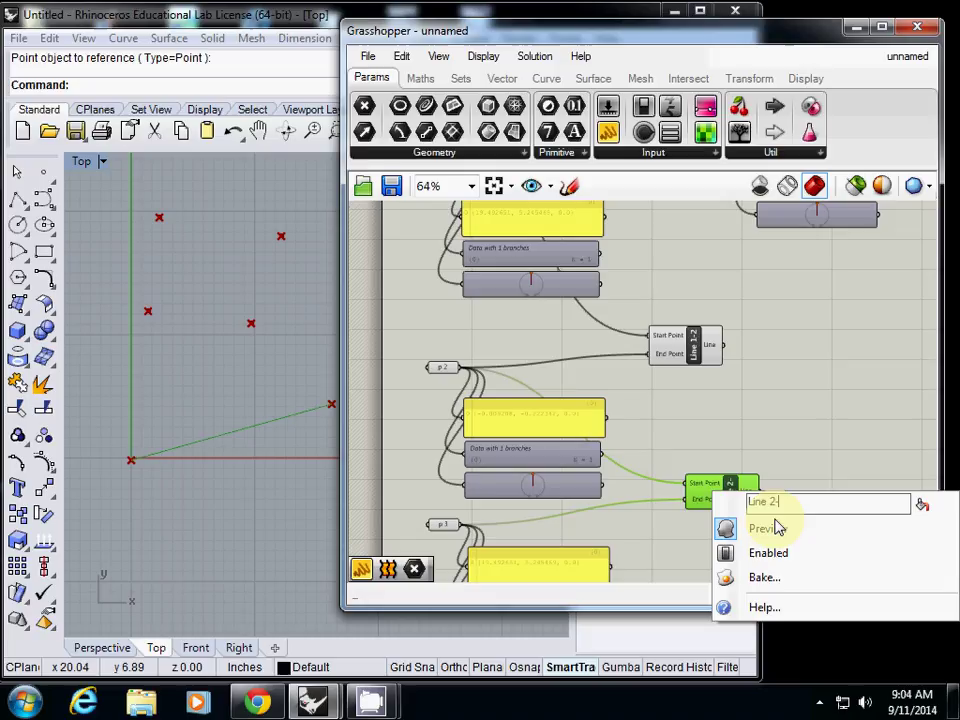
type("3")
key("Return")
Duplicate the "Line 2-3" component below it and connect p 3 to the copy's Start Point
right_click_drag(762, 515, 729, 350)
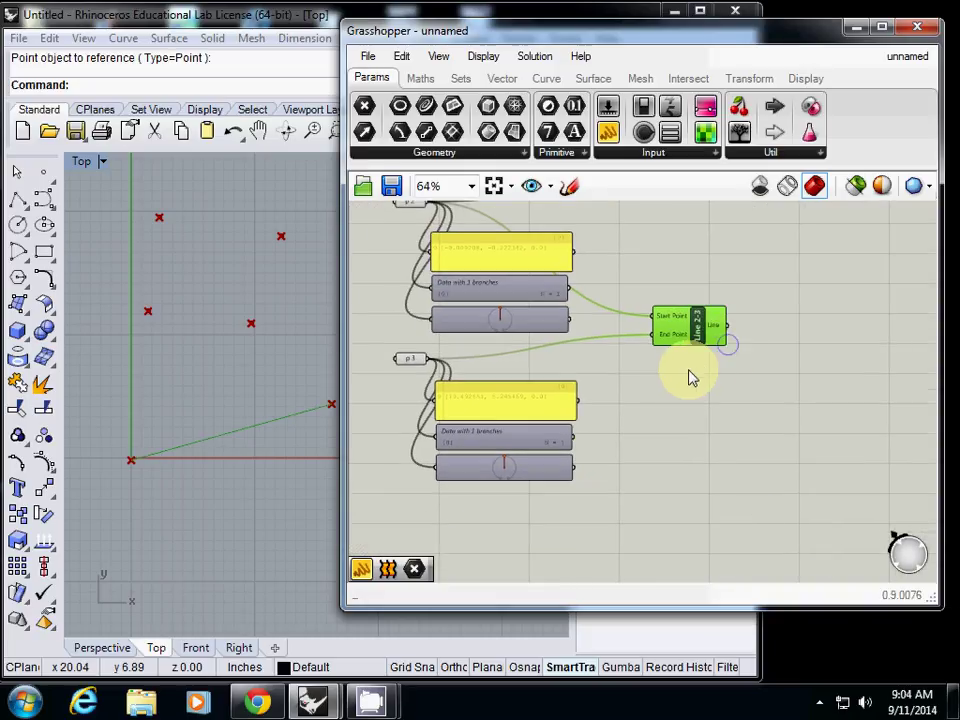
scroll(689, 377, "down", 3)
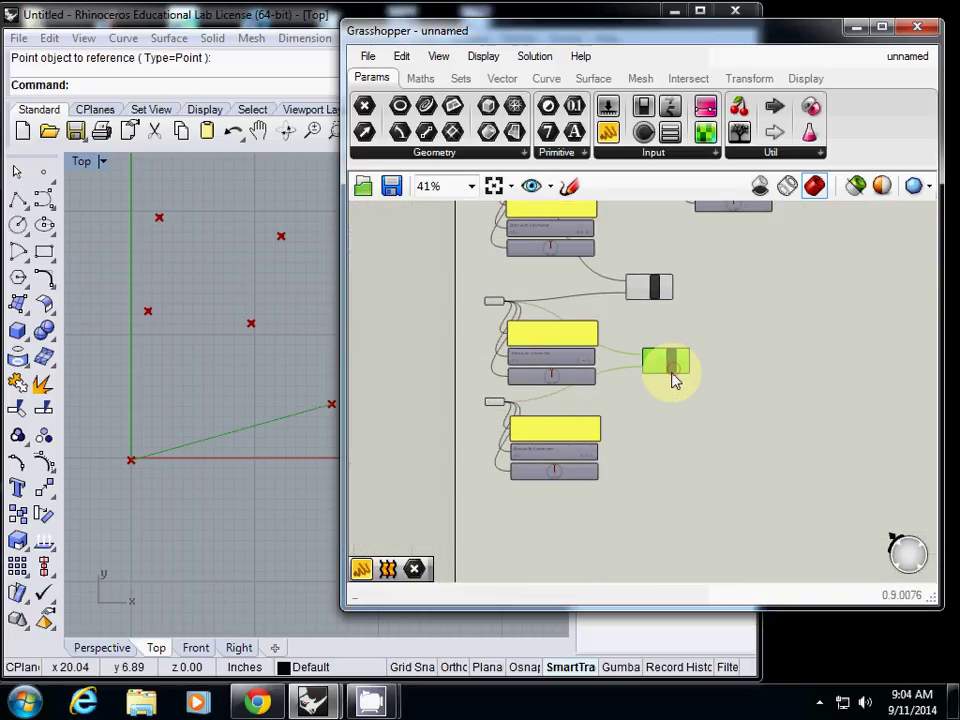
left_click_drag(680, 375, 718, 445)
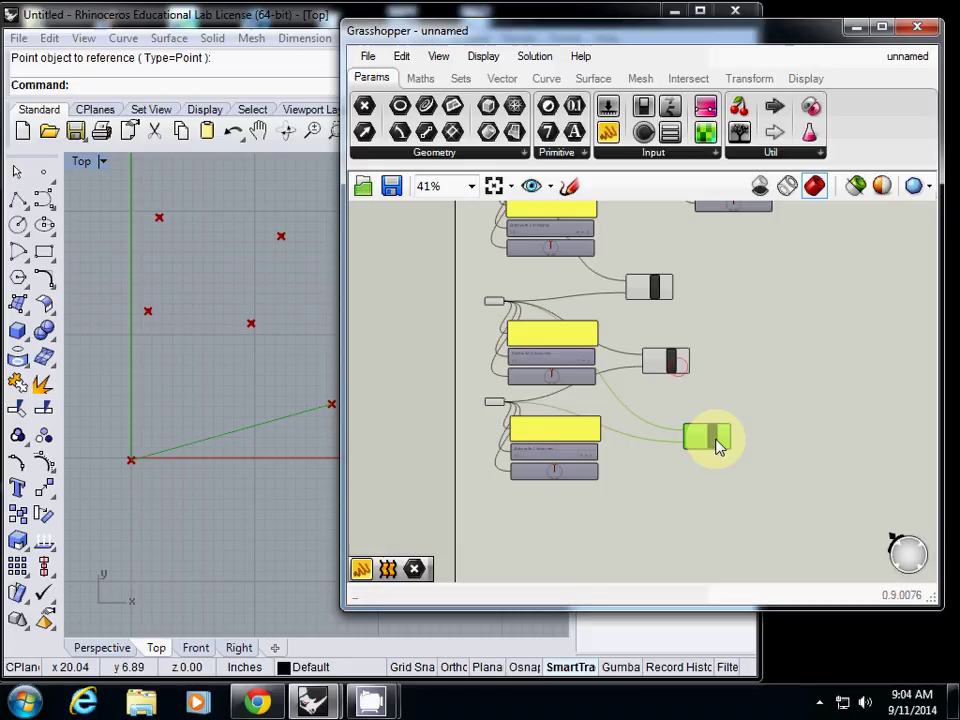
left_click_drag(507, 410, 681, 429)
Try to wire p0 across the canvas to the End Point of the duplicated Line component
scroll(672, 419, "down", 3)
right_click_drag(651, 375, 626, 419)
scroll(573, 306, "up", 4)
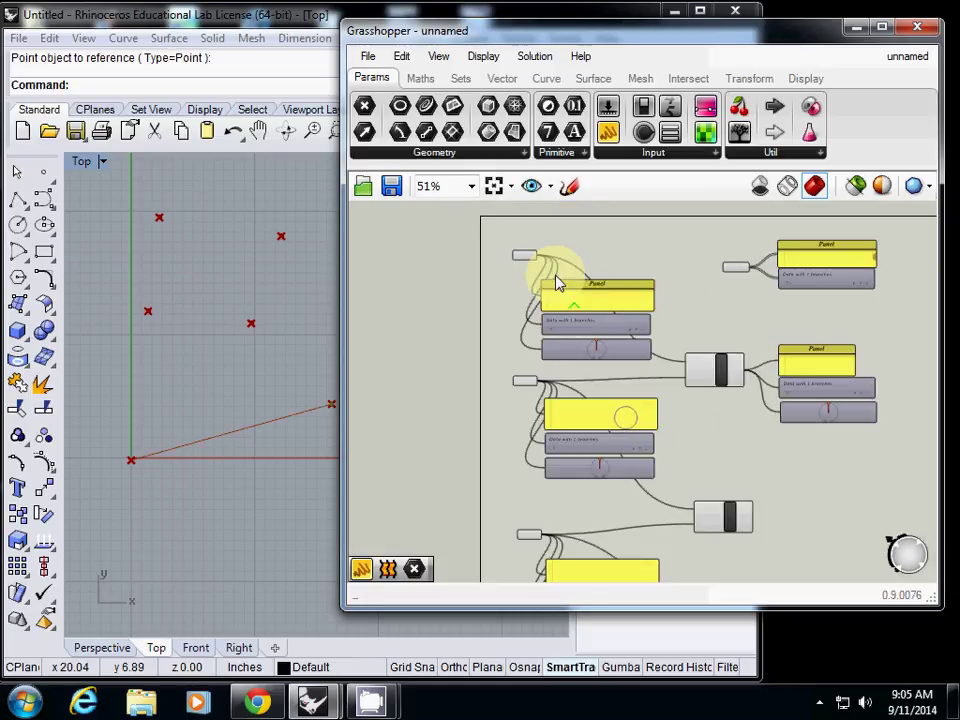
left_click_drag(535, 261, 748, 482)
right_click_drag(780, 521, 736, 414)
right_click_drag(763, 546, 763, 498)
Bring the duplicated Line component up near p0, connect p0 to its End Point, and return it beside p 3
left_click(741, 551)
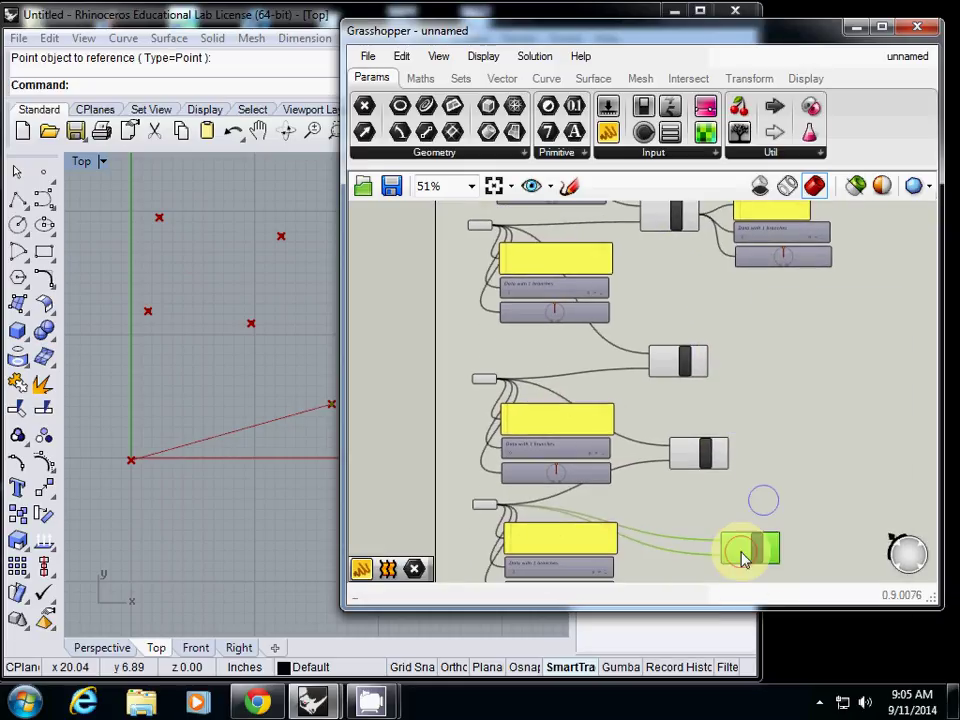
left_click_drag(756, 551, 686, 287)
right_click_drag(744, 330, 763, 490)
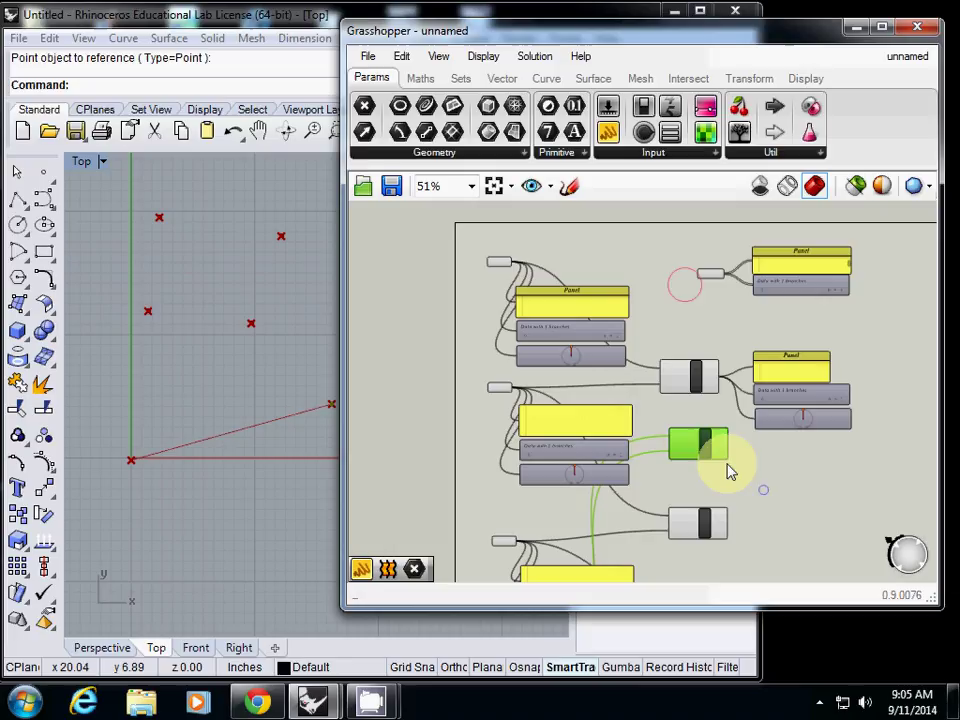
left_click_drag(706, 449, 692, 318)
left_click_drag(511, 262, 733, 545)
right_click_drag(776, 489, 734, 342)
left_click_drag(695, 401, 697, 549)
Tidy the positions of the "Line 2-3", "Line 1-2" and p0-to-p 1 Line components into a neater column
left_click(689, 479)
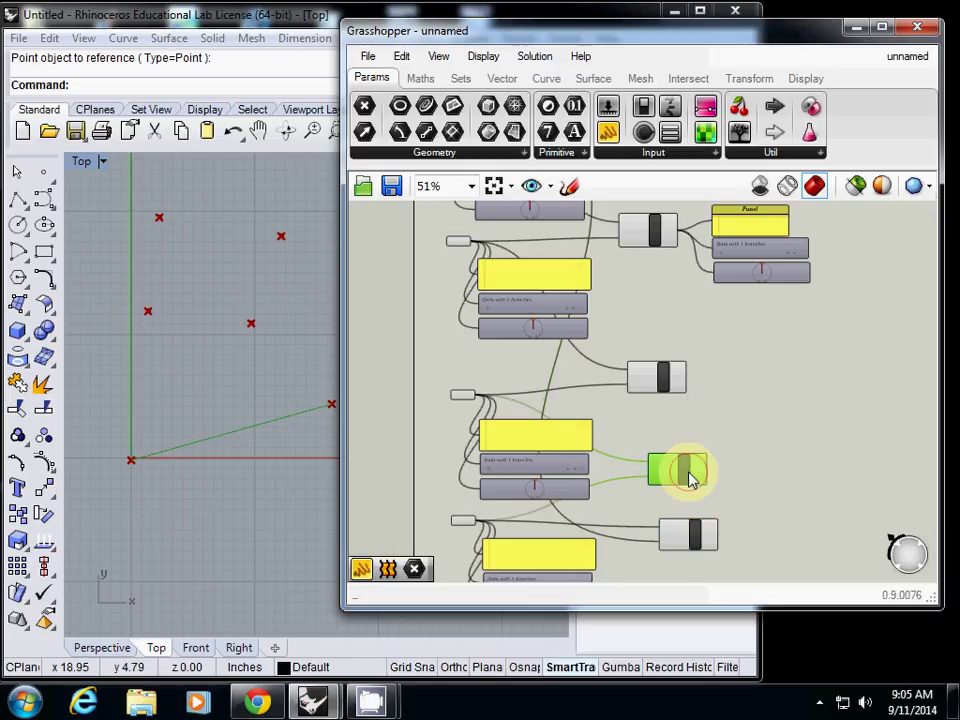
left_click_drag(688, 472, 711, 471)
left_click_drag(662, 382, 682, 386)
right_click_drag(671, 324, 660, 406)
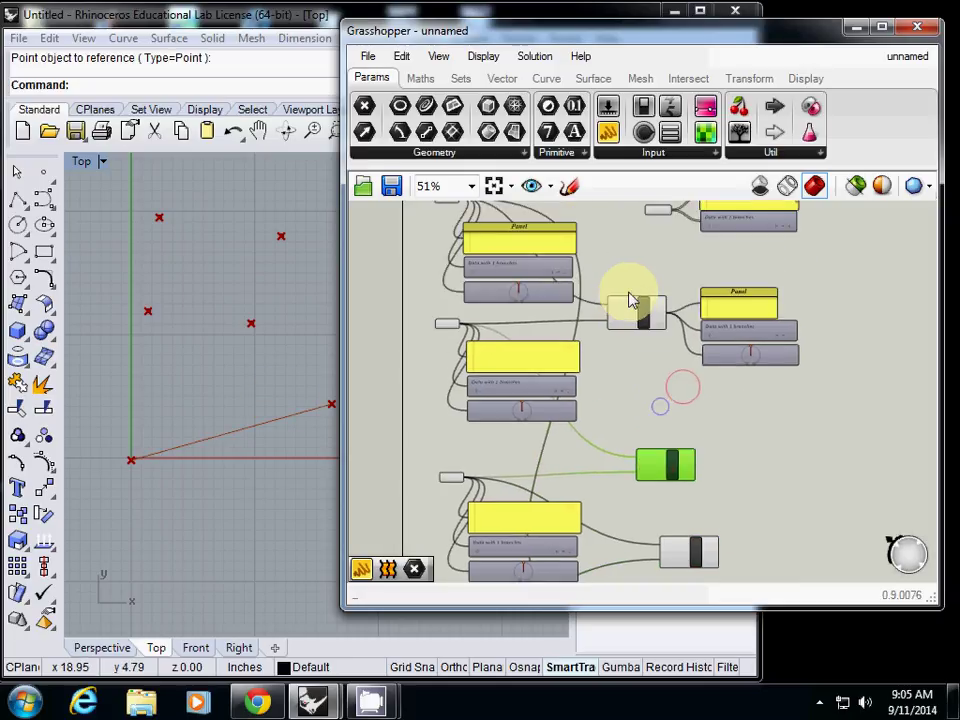
right_click_drag(633, 283, 656, 391)
left_click_drag(661, 418, 669, 423)
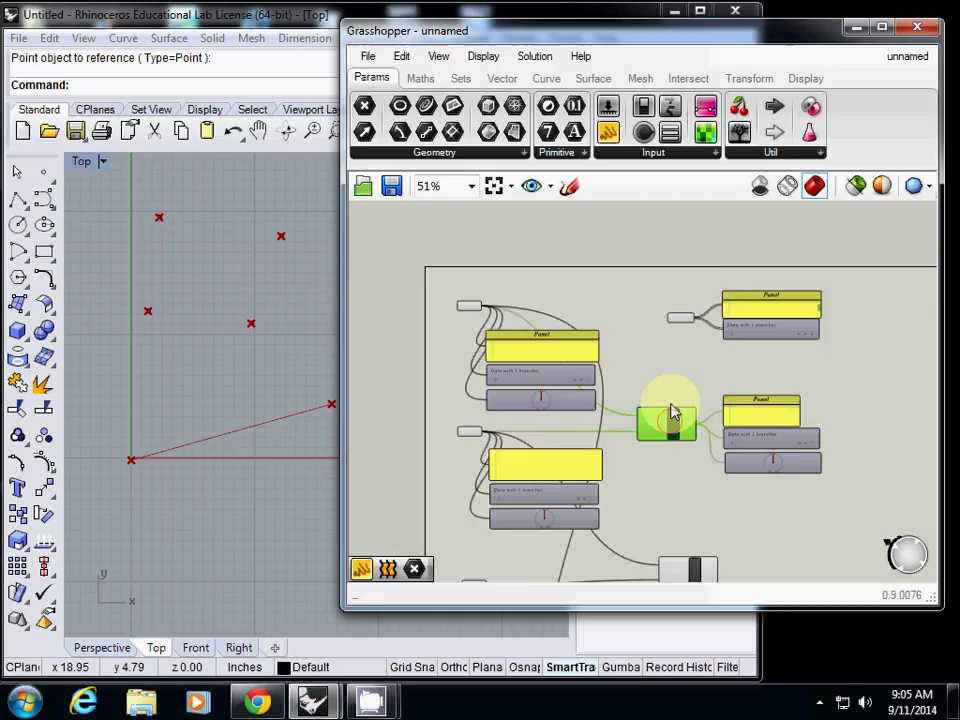
Set p0 to a single coordinate point at the lower-left mark of the four-point cluster in the Top viewport
scroll(672, 412, "up", 3)
scroll(673, 439, "down", 3)
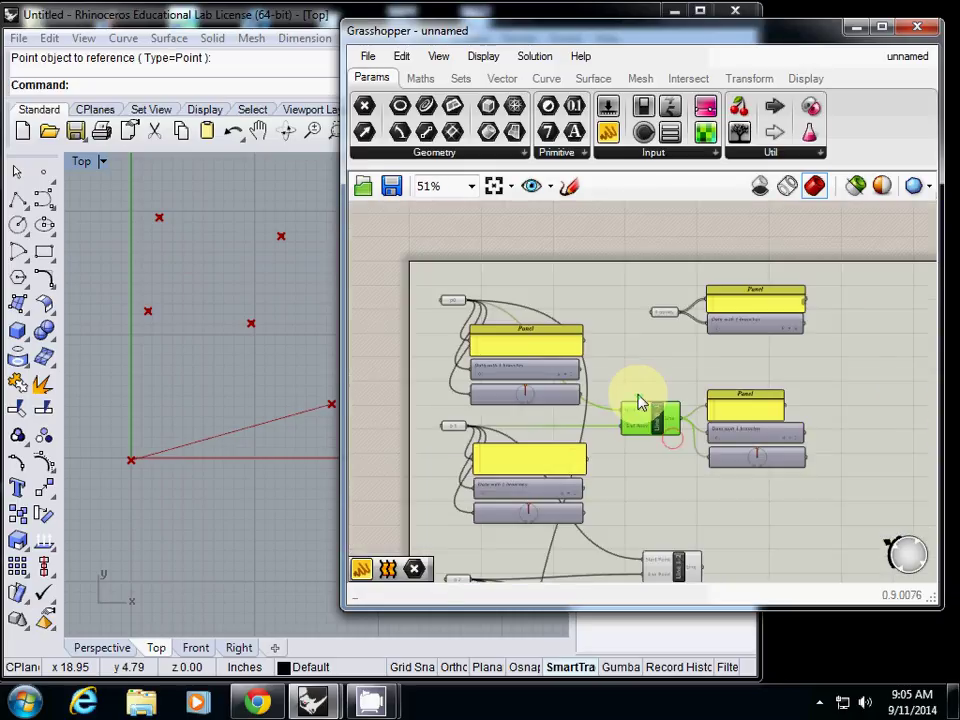
left_click(452, 300)
right_click(458, 305)
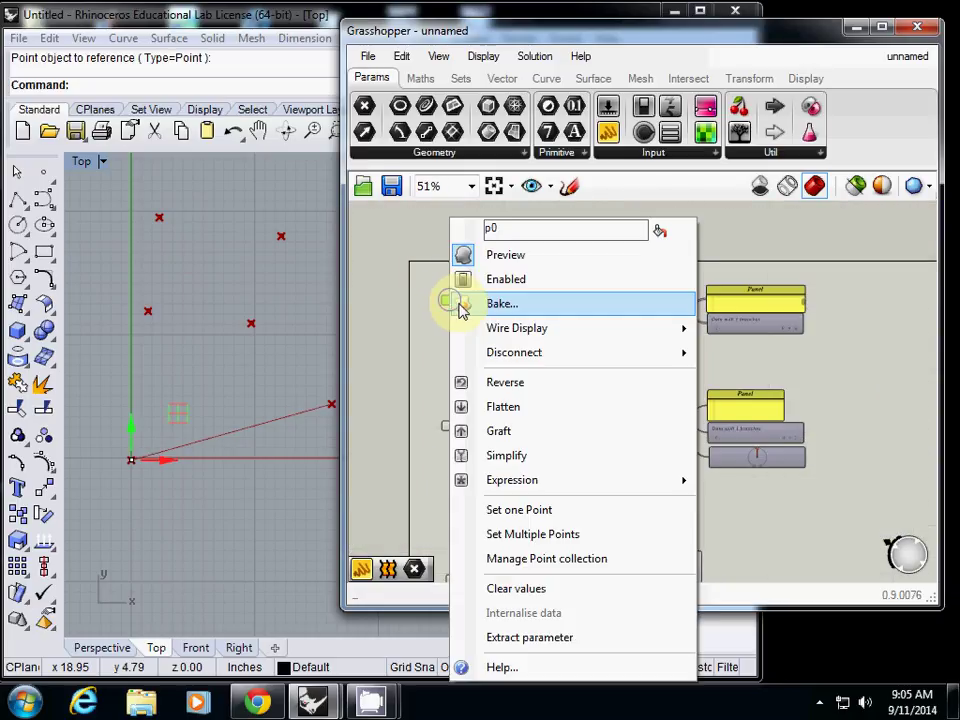
left_click(446, 332)
right_click(454, 305)
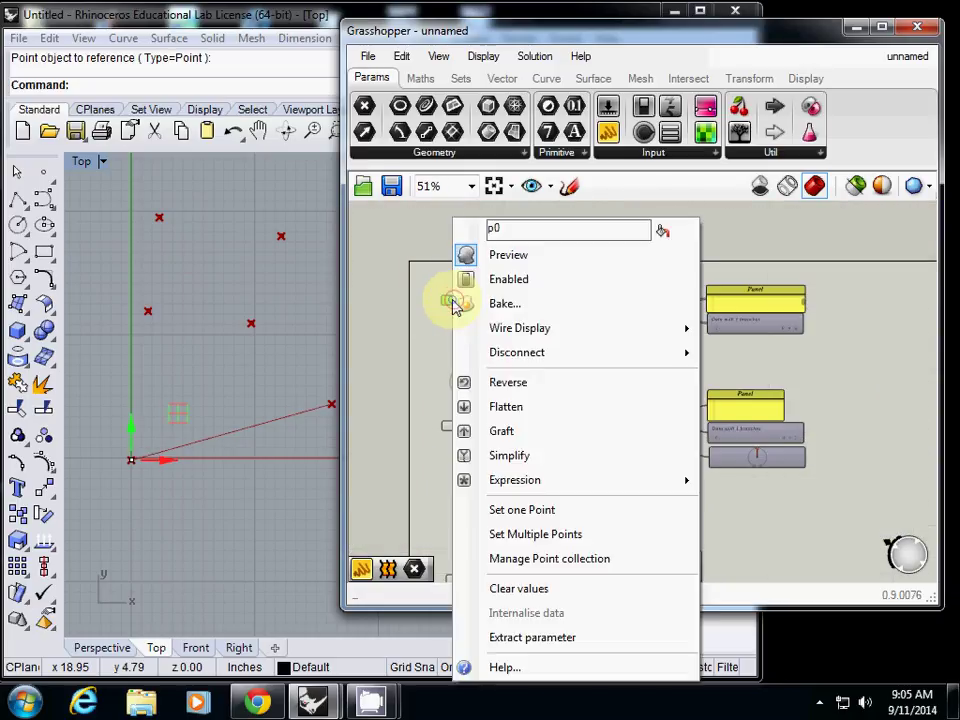
left_click(551, 510)
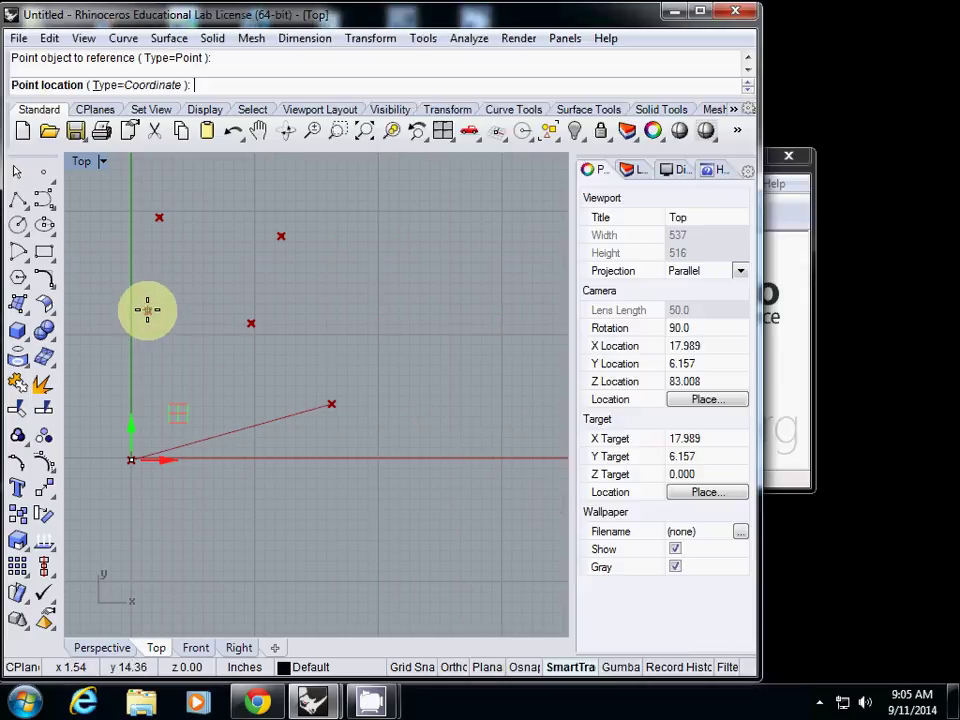
left_click(147, 310)
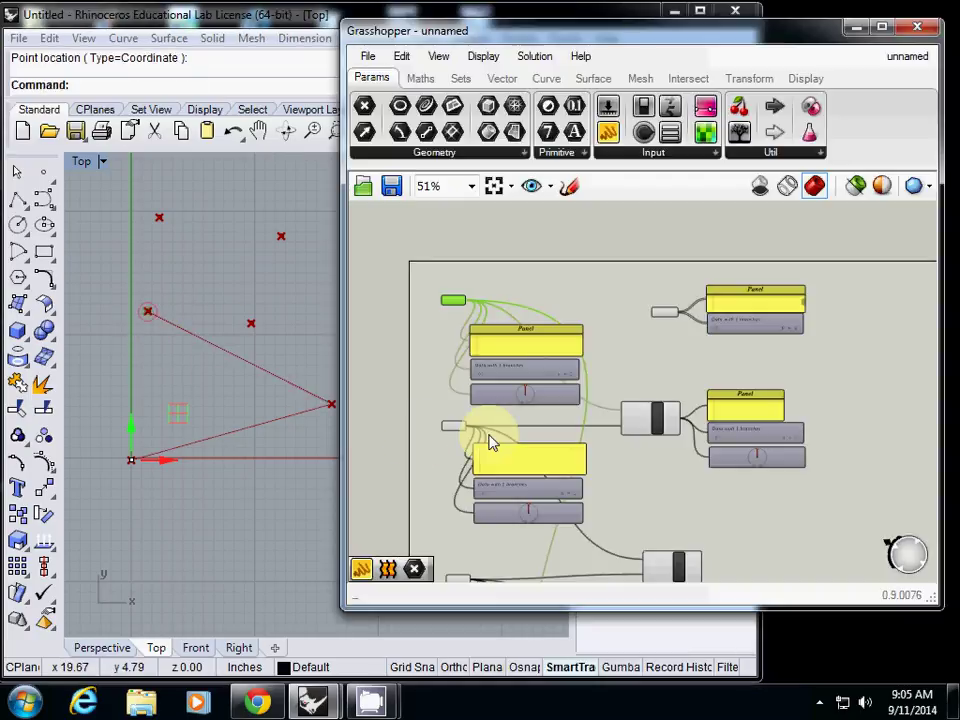
Set p 1 to a single coordinate point at the lower-right mark of the four-point cluster
right_click(452, 433)
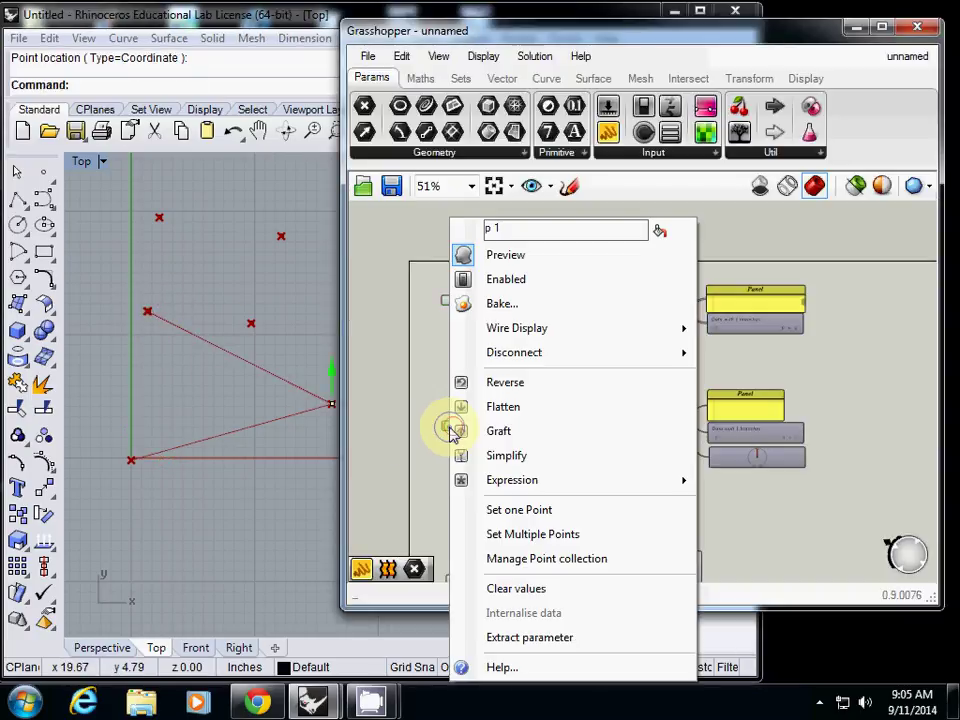
left_click(521, 510)
left_click(248, 325)
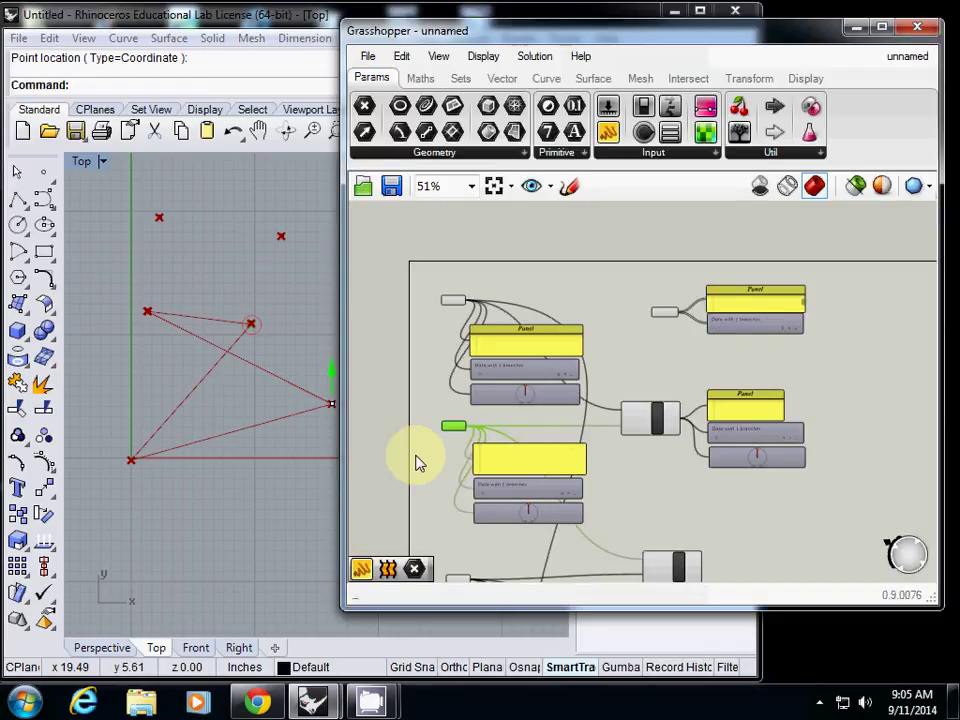
Set p 2 to a single coordinate point at the upper-right mark of the four-point cluster
right_click_drag(453, 471, 477, 343)
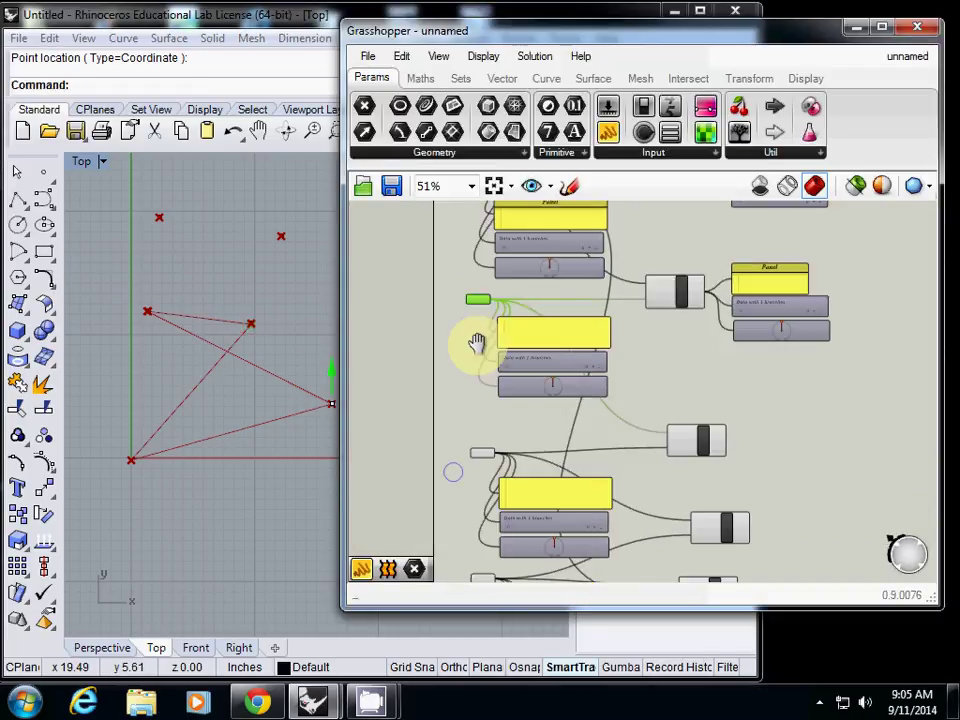
right_click(482, 459)
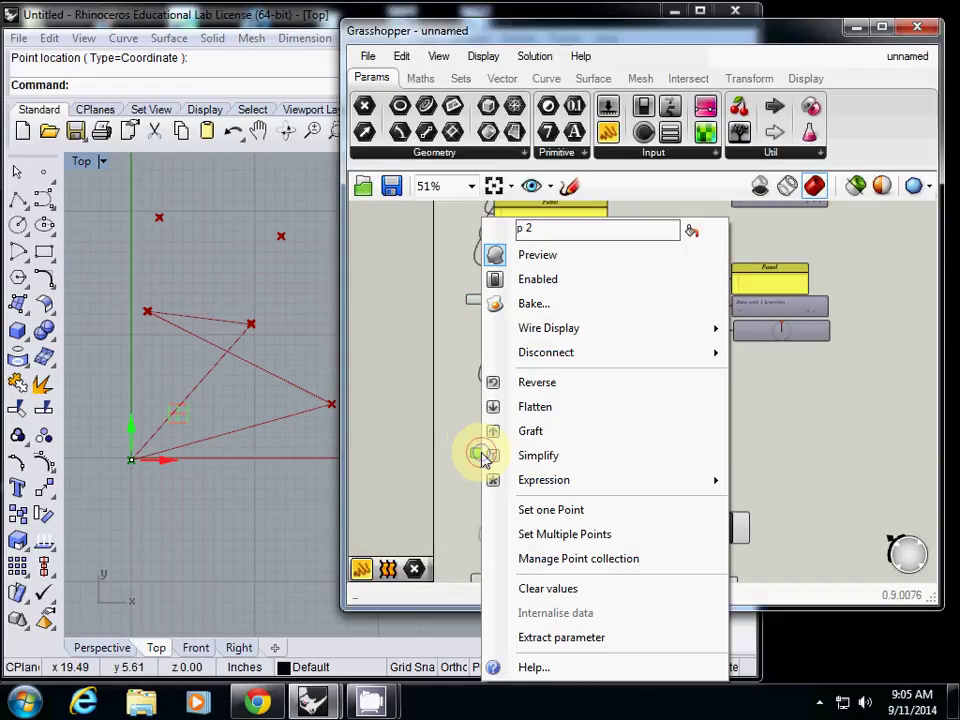
left_click(540, 509)
left_click(279, 236)
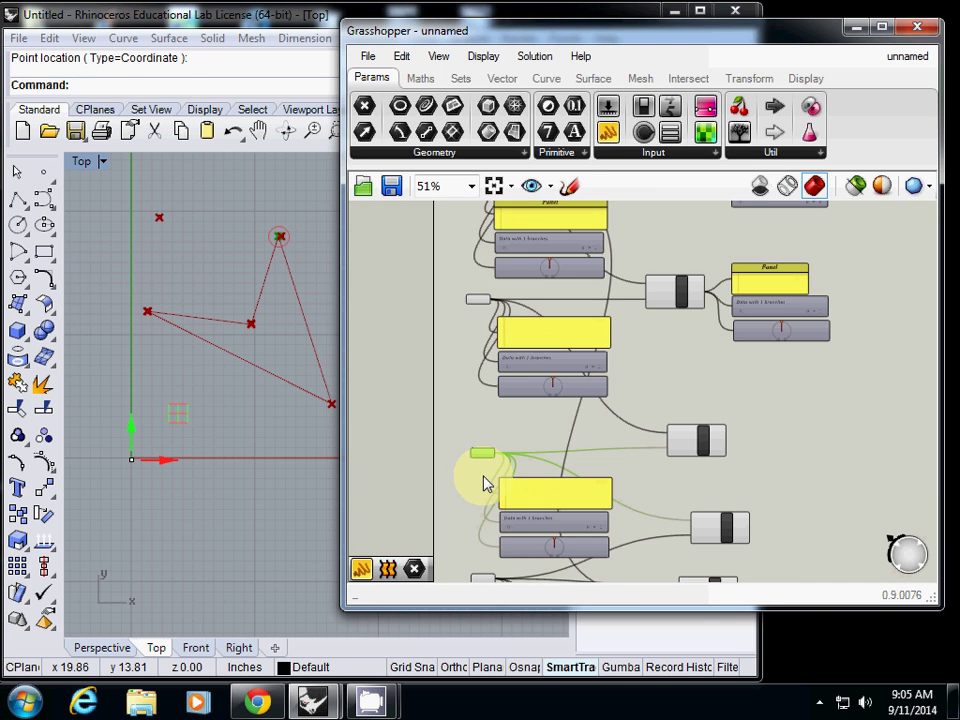
Set p 3 to a single coordinate point at the upper-left mark of the four-point cluster
right_click(490, 481)
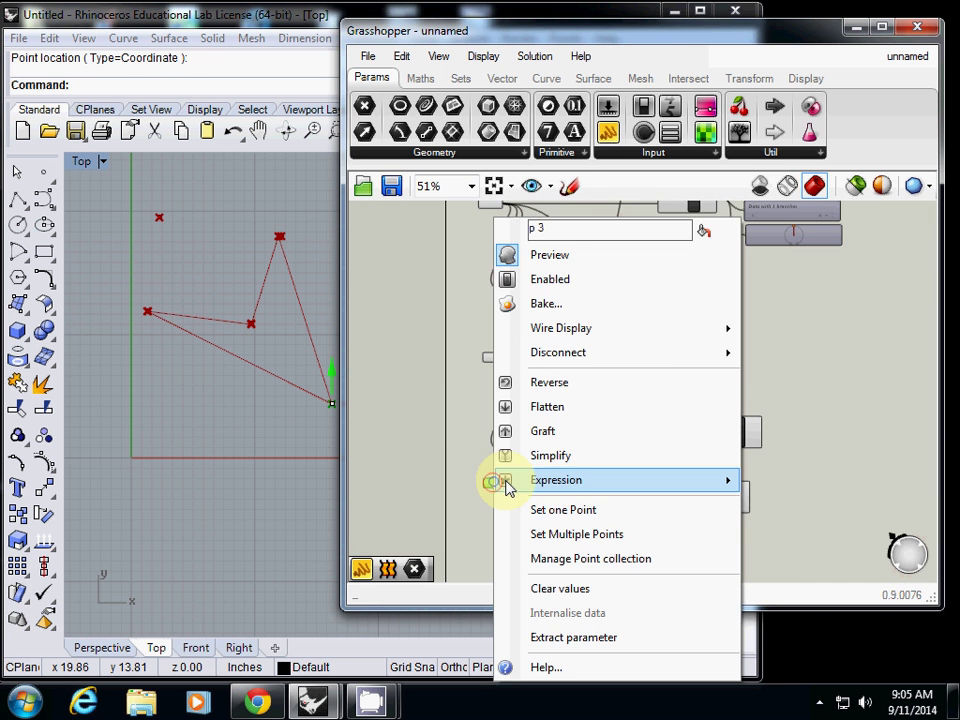
left_click(557, 510)
left_click(159, 219)
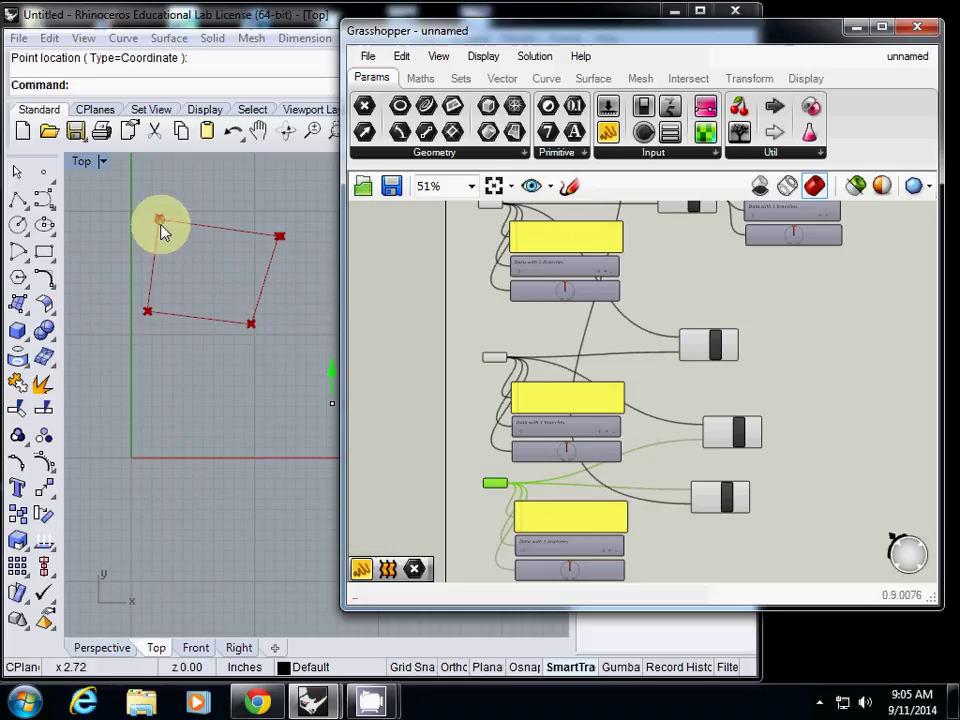
right_click_drag(274, 344, 236, 439)
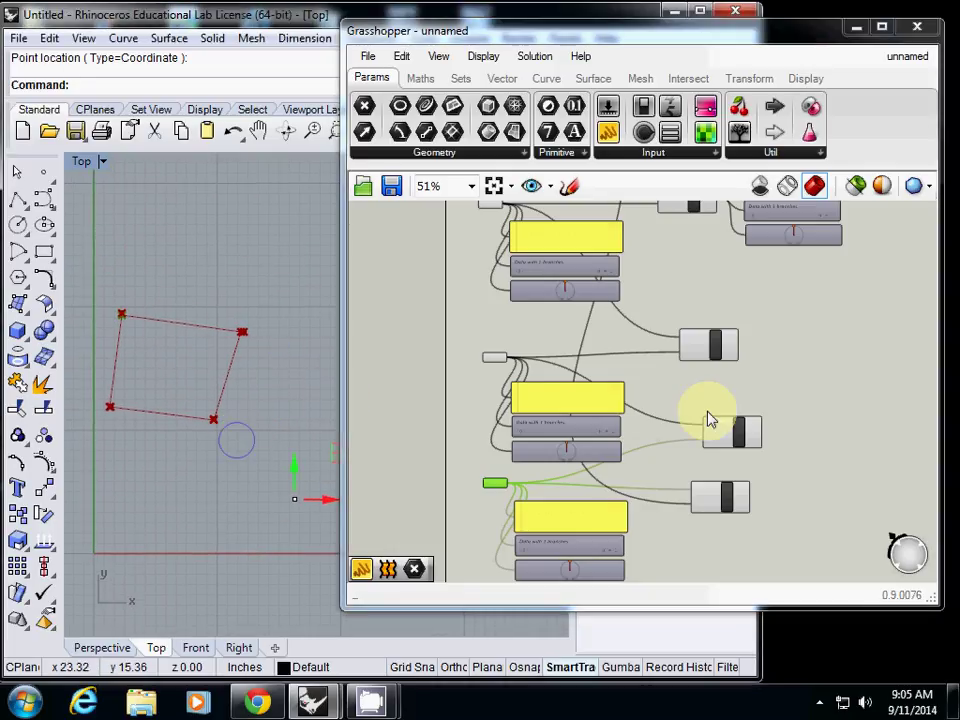
right_click_drag(756, 377, 755, 321)
right_click(754, 316)
left_click(707, 393)
scroll(780, 422, "down", 2)
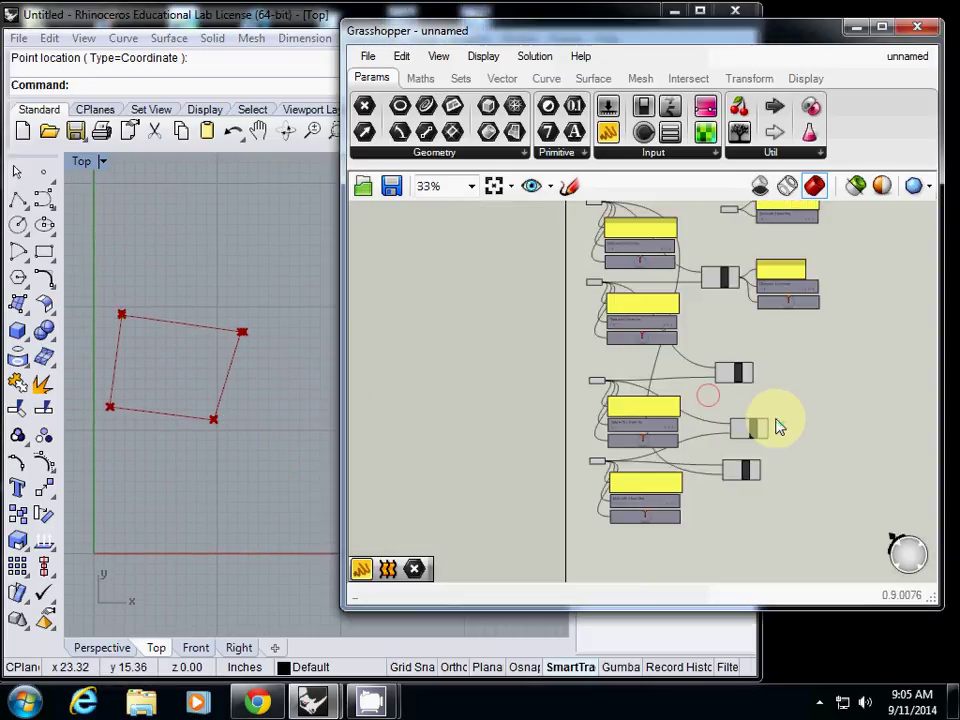
right_click_drag(688, 376, 627, 403)
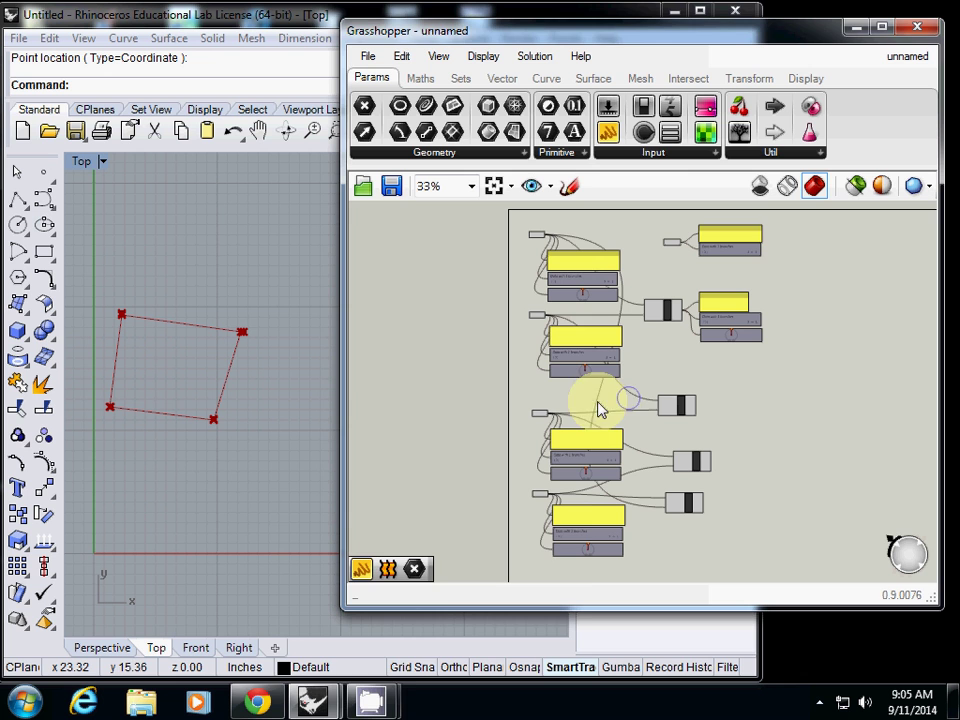
mouse_move(381, 703)
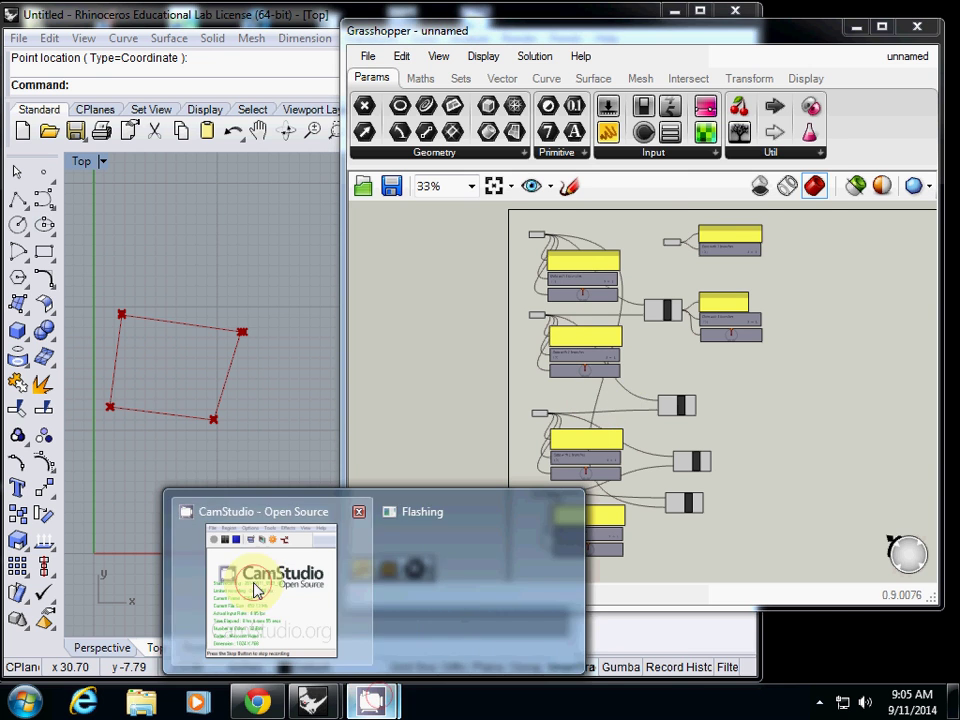